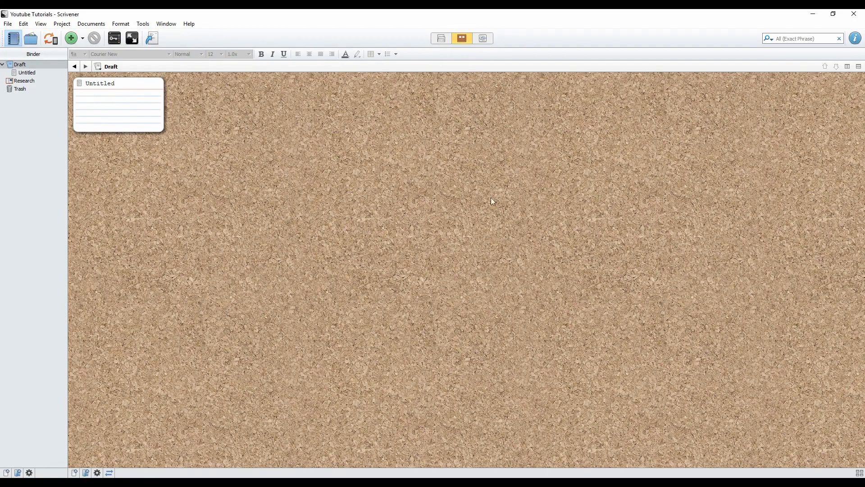
Step: Rename the untitled index card in the Draft folder as "Rules"
double_click(122, 85)
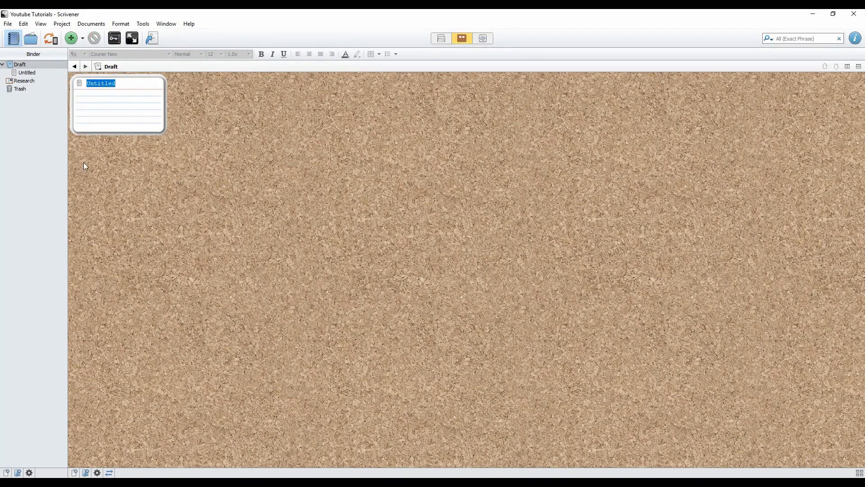
text(Rules)
click(246, 185)
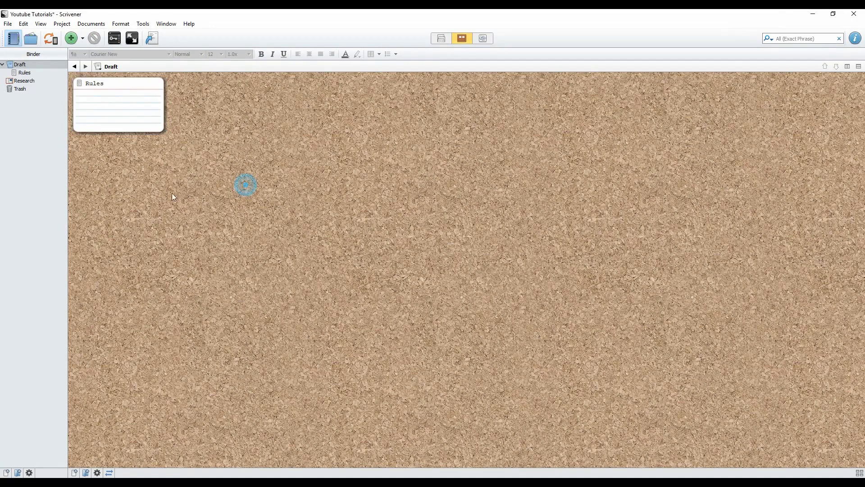
Step: Open the Rules document, write "Magic is real. Humans can be sorcerers" in it and save the project
double_click(80, 86)
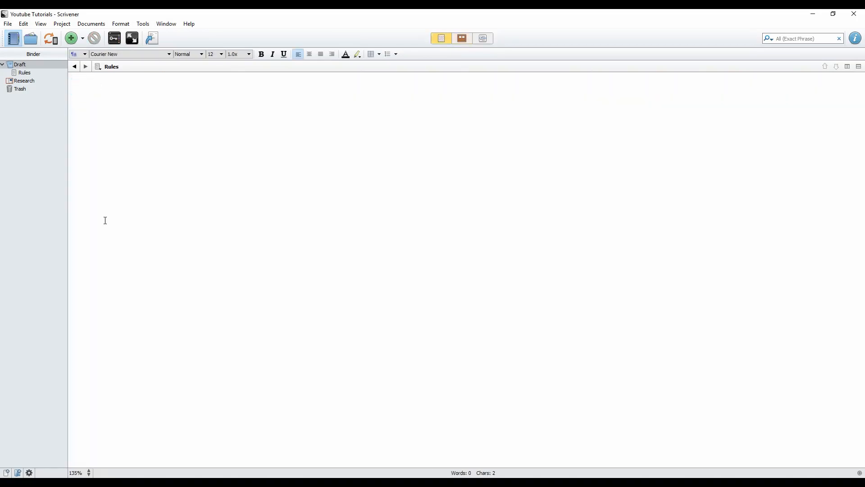
text(Magic is real.  Humans can be sorcerers)
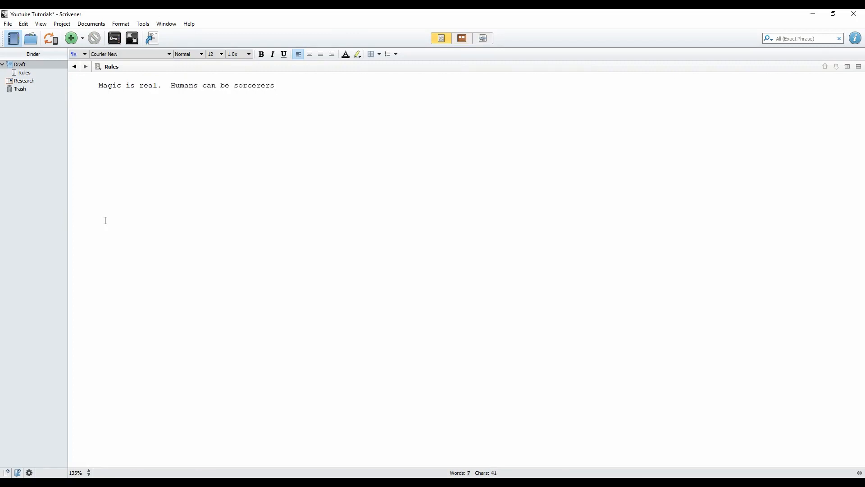
key(Return)
key(ctrl+s)
Step: Return to the Draft folder's corkboard and add a new folder beside the Rules card
click(21, 66)
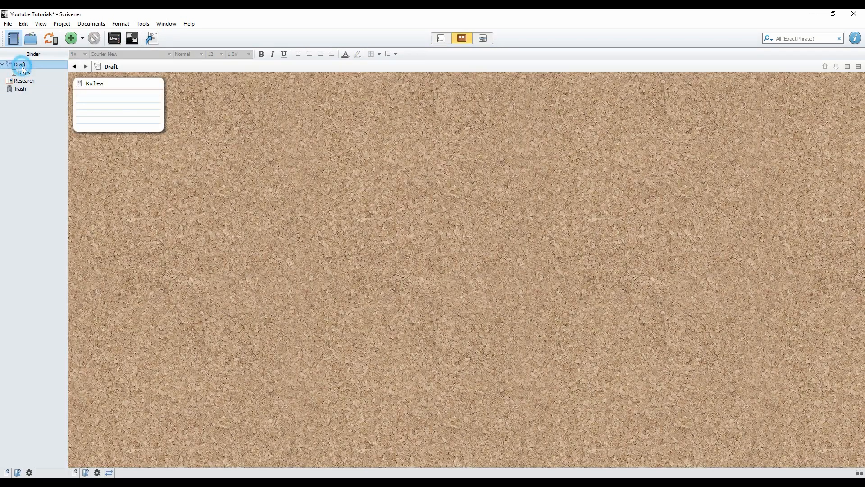
click(321, 120)
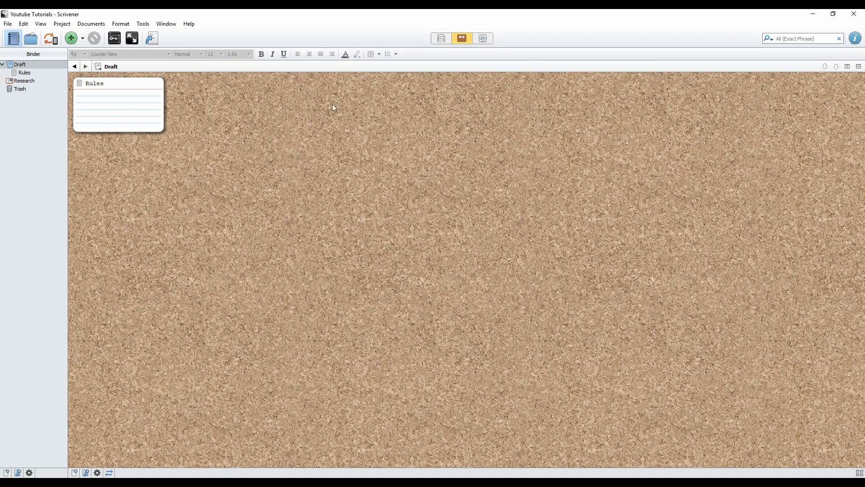
right_click(323, 104)
mouse_move(331, 108)
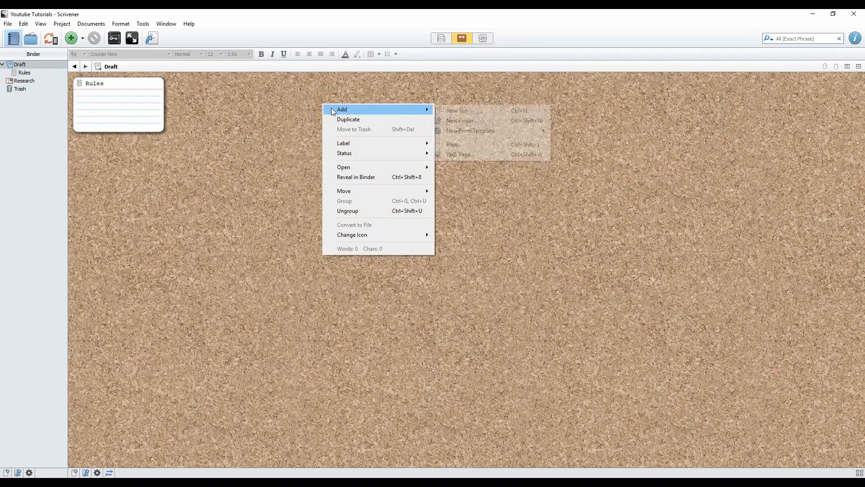
click(471, 121)
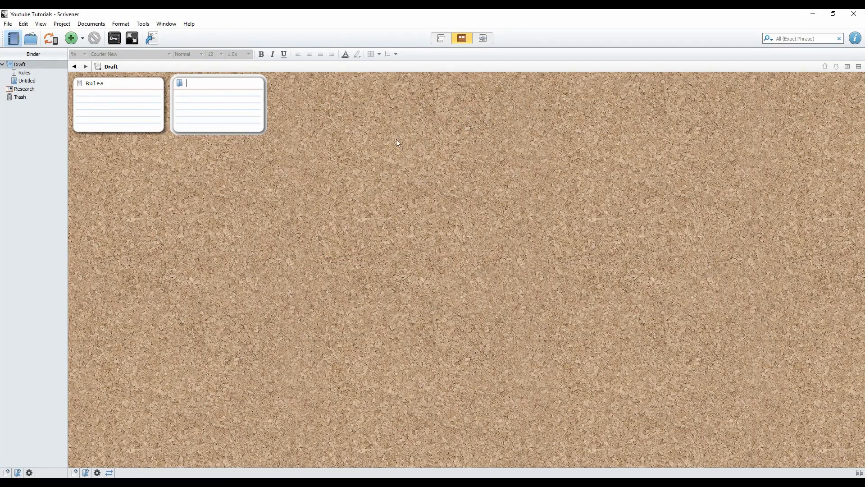
right_click(421, 108)
mouse_move(431, 113)
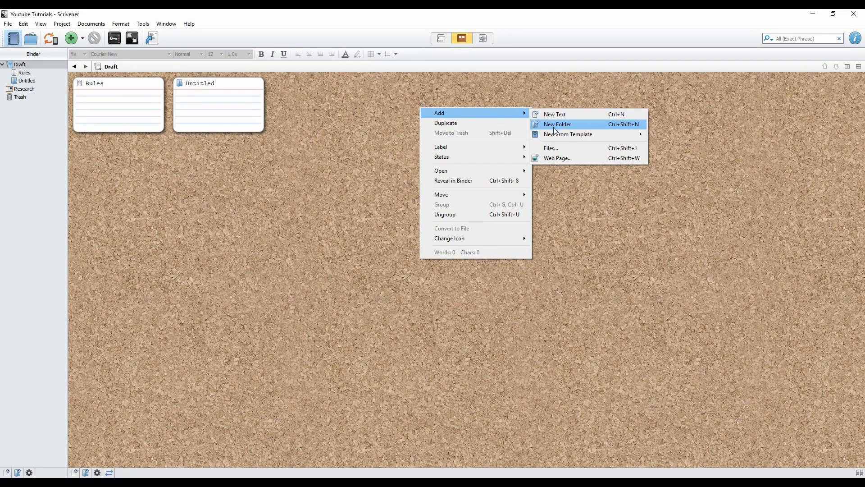
click(343, 114)
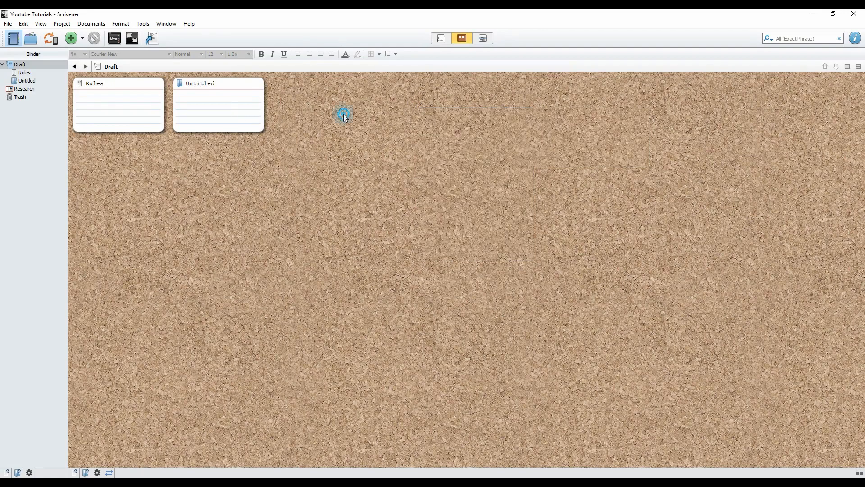
Step: Name the new untitled folder "Timeline"
double_click(209, 82)
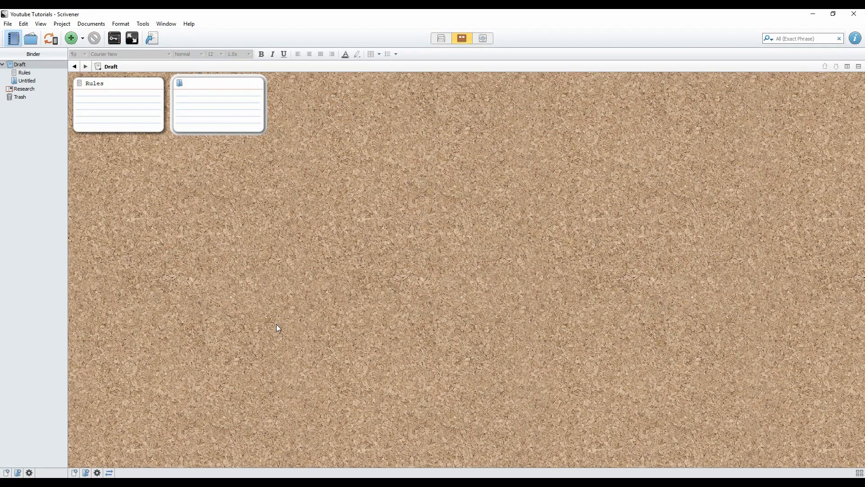
text(Timeline)
click(367, 196)
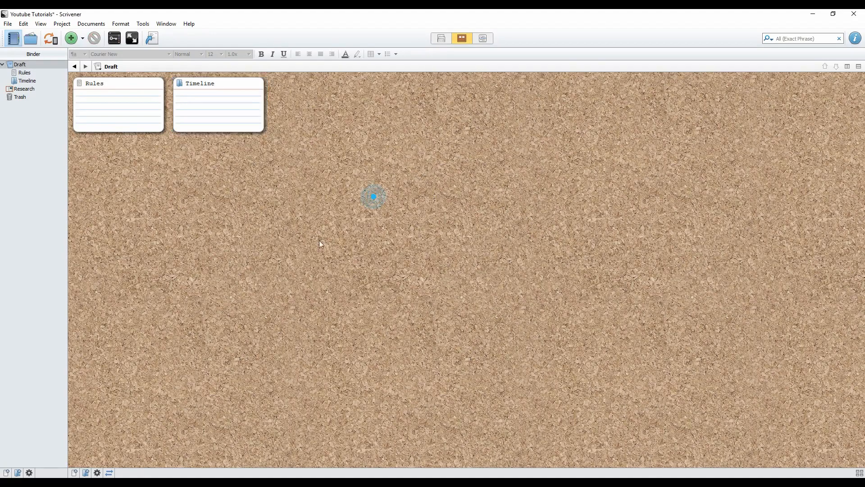
Step: Open the Timeline folder and add a new text document titled "In the begining" inside it
double_click(180, 85)
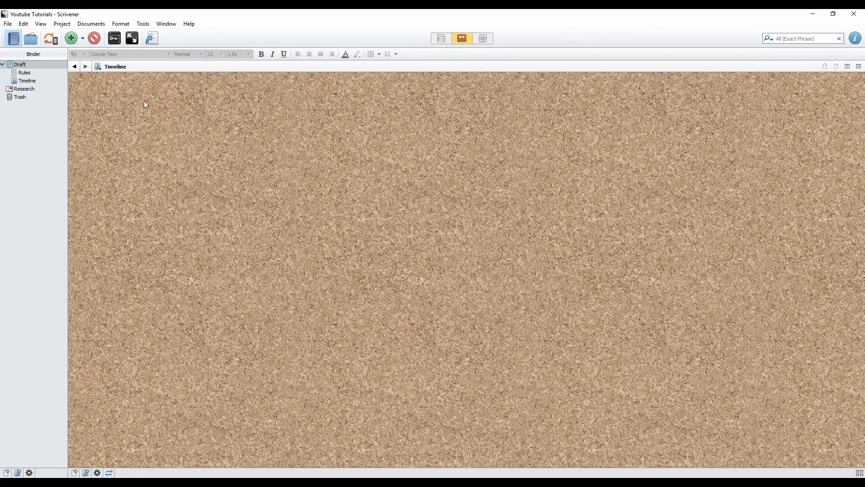
right_click(150, 88)
mouse_move(155, 97)
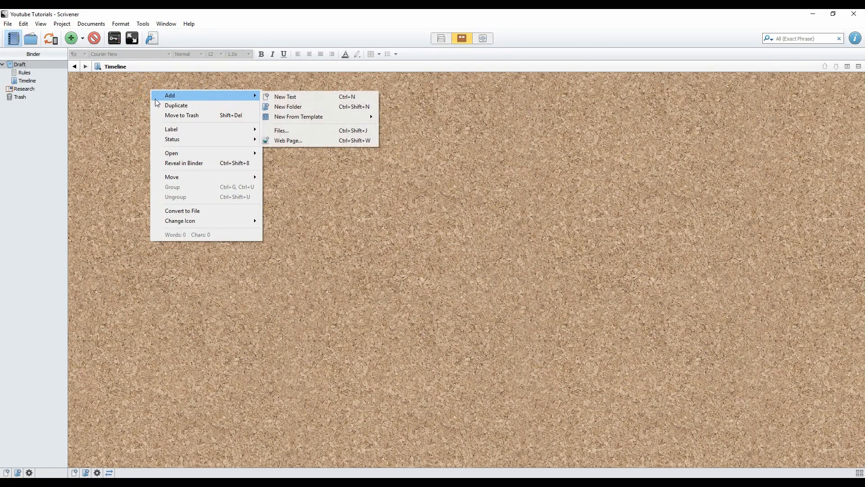
click(279, 98)
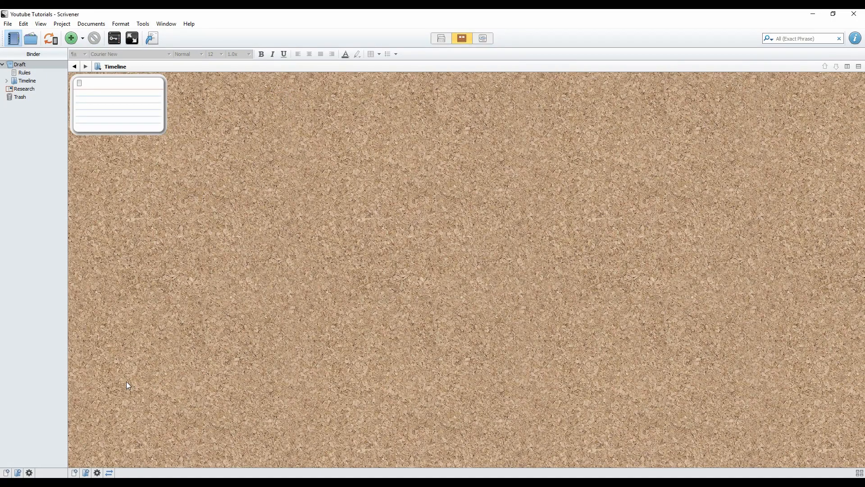
text(In the begining)
Step: Copy the "In the begining" card's title, open its document and paste the title as the opening text
key(ctrl+a)
key(ctrl+c)
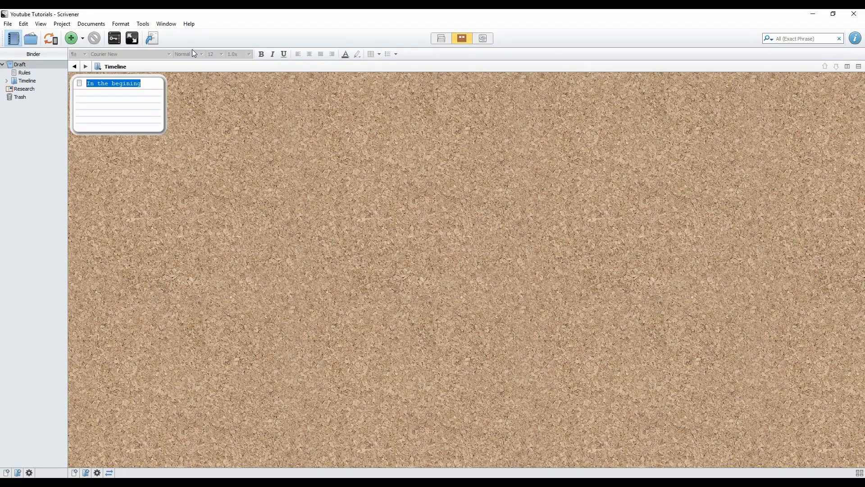
double_click(80, 83)
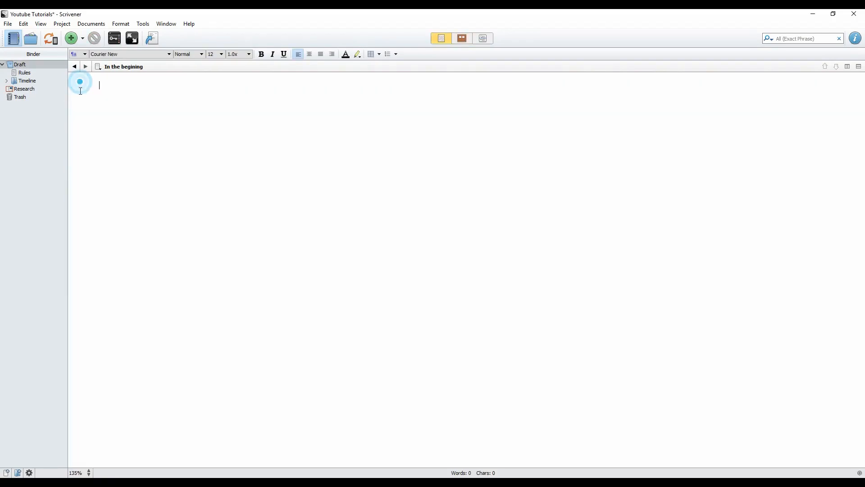
key(ctrl+v)
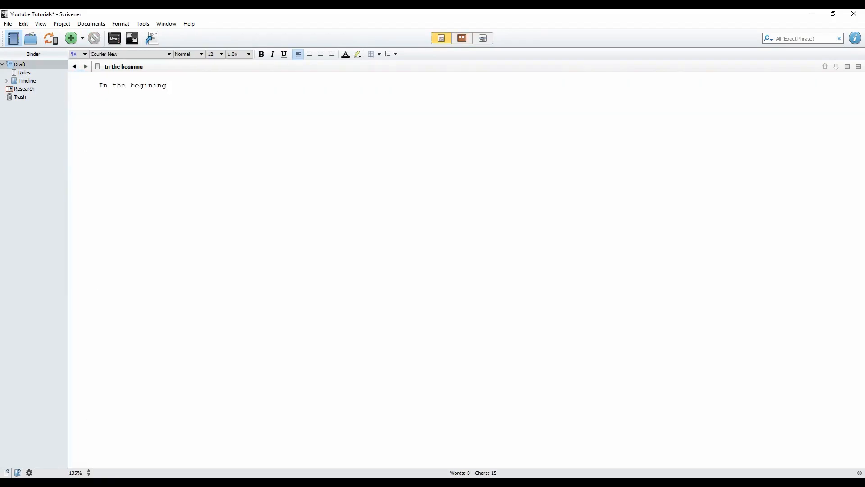
Step: Continue the text with "- Humans lived on a world called Farklewart. Humans are a primitive hunter gatherer society"
text(- Humans lived on a world called Far)
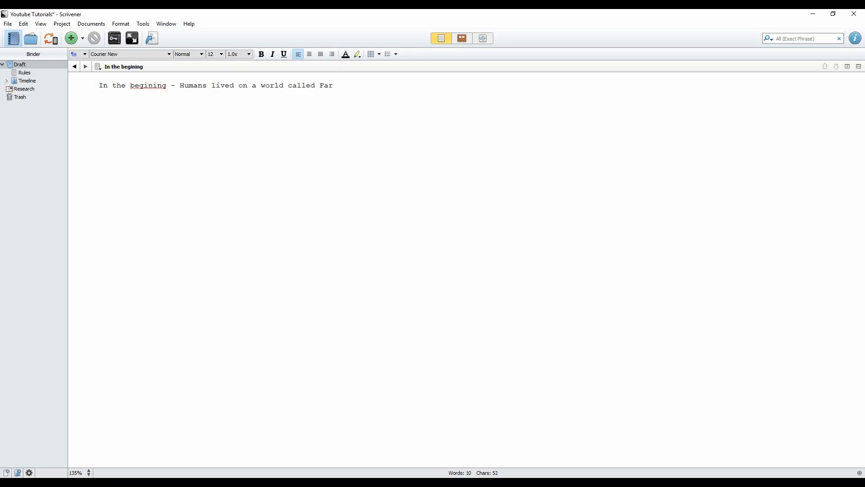
text(klewart)
key(BackSpace)
text(.)
text(Humans are a primitive )
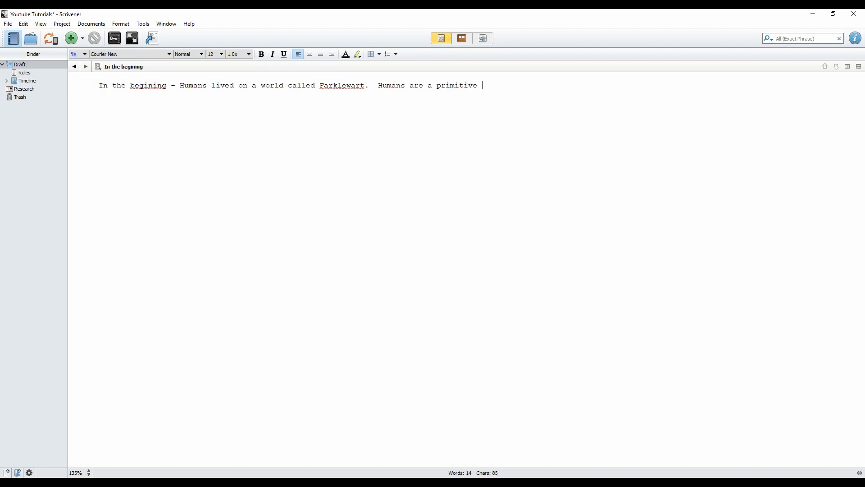
text(hunter gatherer society)
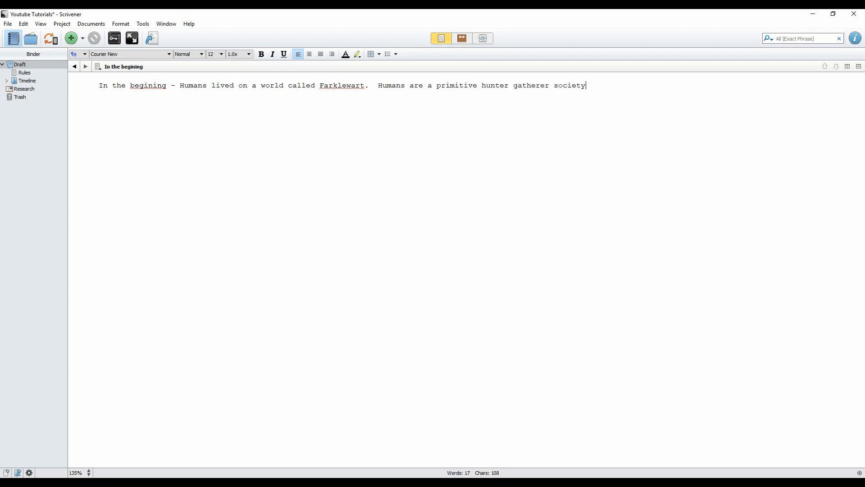
Step: Extend the sentence with ", with rudimentary tools and basic leatherworking"
text(, with rudiment)
text(ary tools and)
text( t)
text(basic )
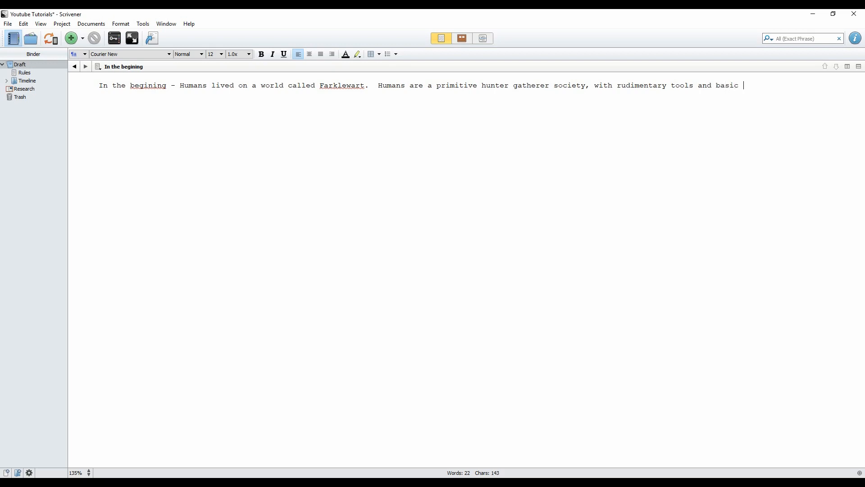
text(letherwork)
text(ing)
text(a)
Step: Correct the misspelled "begining" to "beginning" in both the document text and its card title in the Timeline folder
right_click(146, 90)
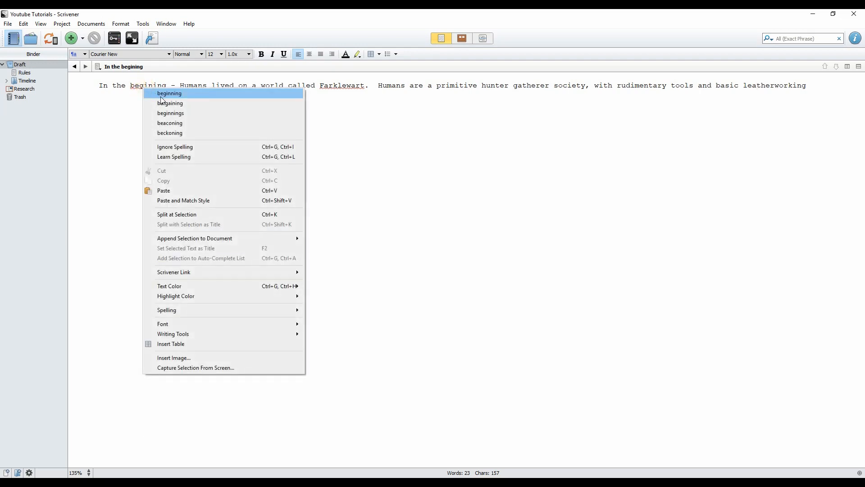
click(163, 95)
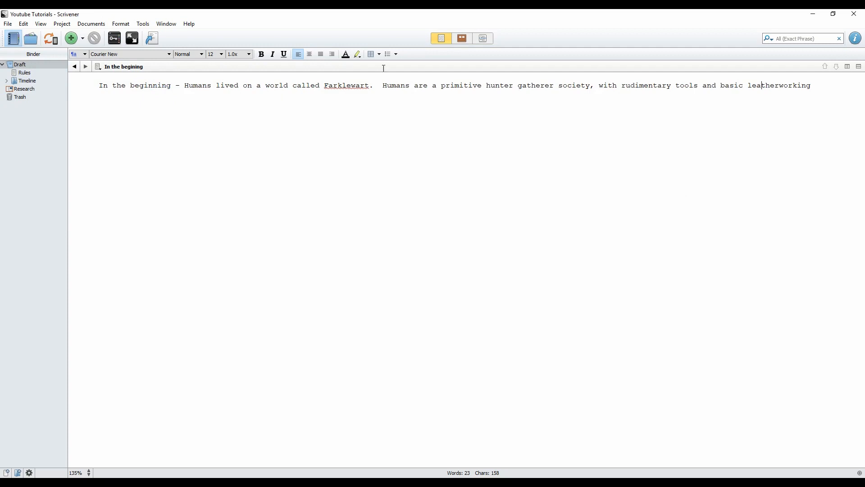
click(34, 85)
click(130, 86)
click(129, 84)
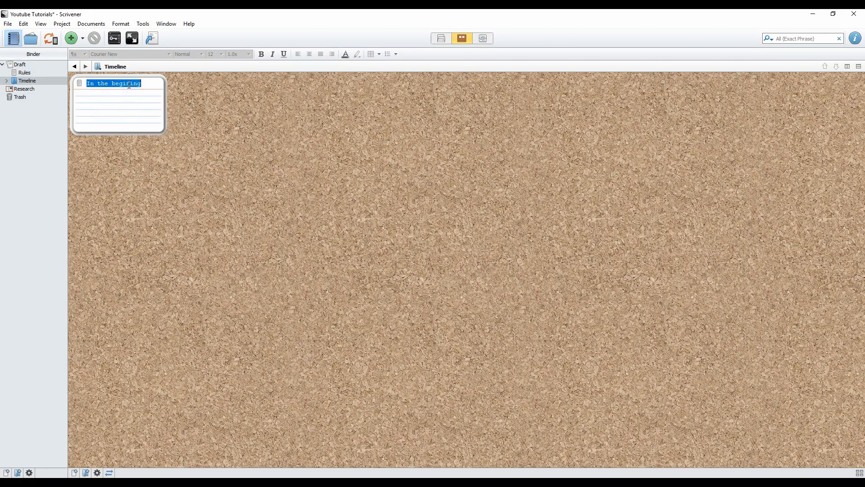
click(129, 84)
text(n)
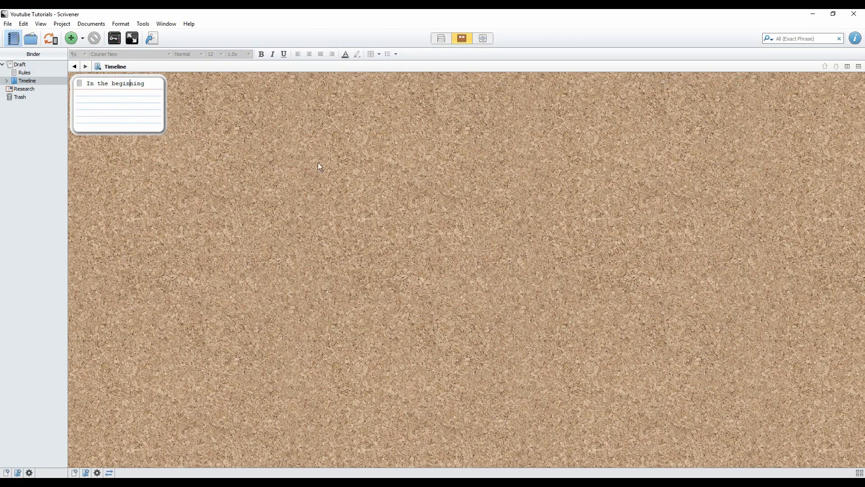
click(344, 156)
Step: Add a second text document titled "They Encounter a Sorcerer" to the Timeline folder
right_click(318, 111)
mouse_move(319, 113)
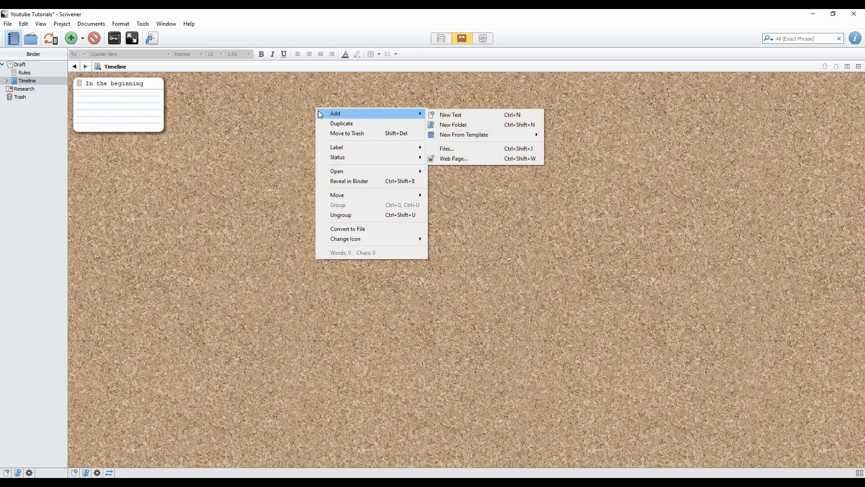
click(479, 115)
text(T)
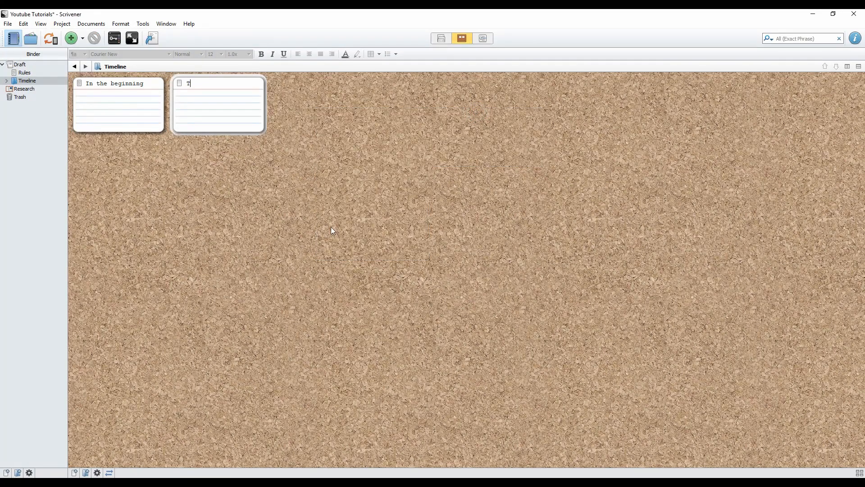
text(hey Encounter a Sorcerer)
Step: Copy the "They Encounter a Sorcerer" title, open that document and paste it as the opening text
key(ctrl+a)
key(ctrl+c)
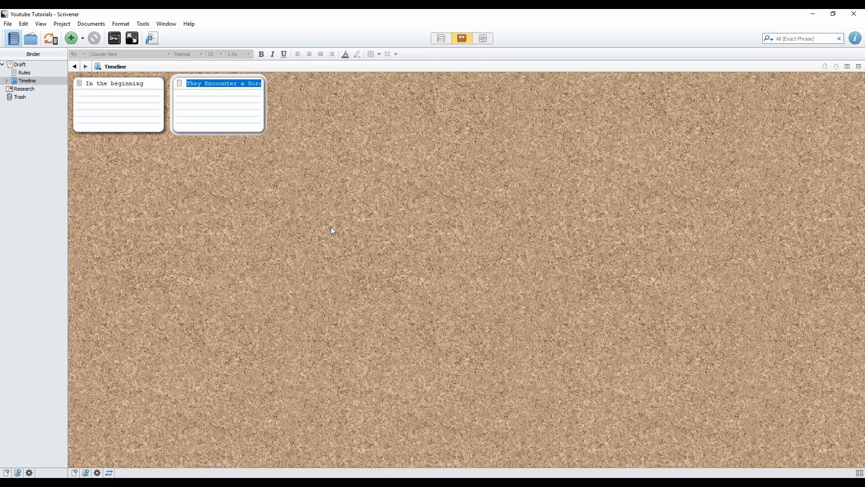
double_click(179, 81)
key(ctrl+v)
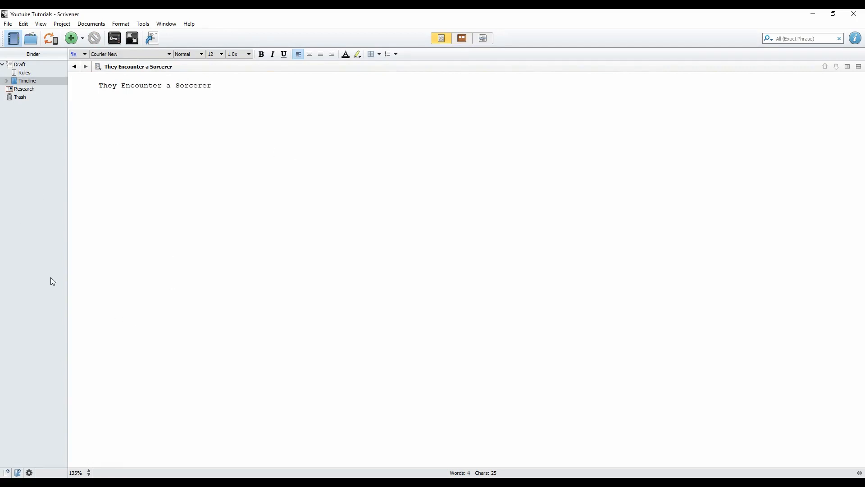
Step: Continue the text with "- one of the tribes was fleeing a storm and hid in a cave. At the rear of the cave, they found advanced tunnels"
text(- one of the tri)
key(BackSpace)
key(BackSpace)
text(tribes was fl)
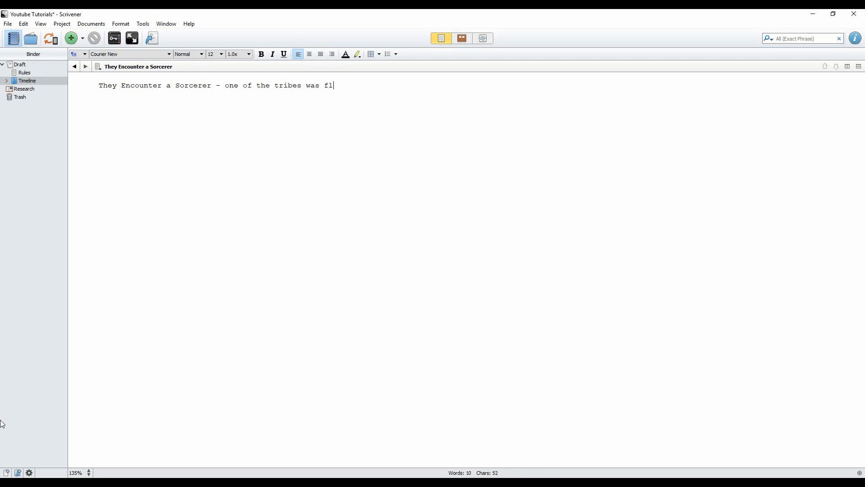
text(eeing a storm and hid)
key(BackSpace)
text(id in a cave.  At the r)
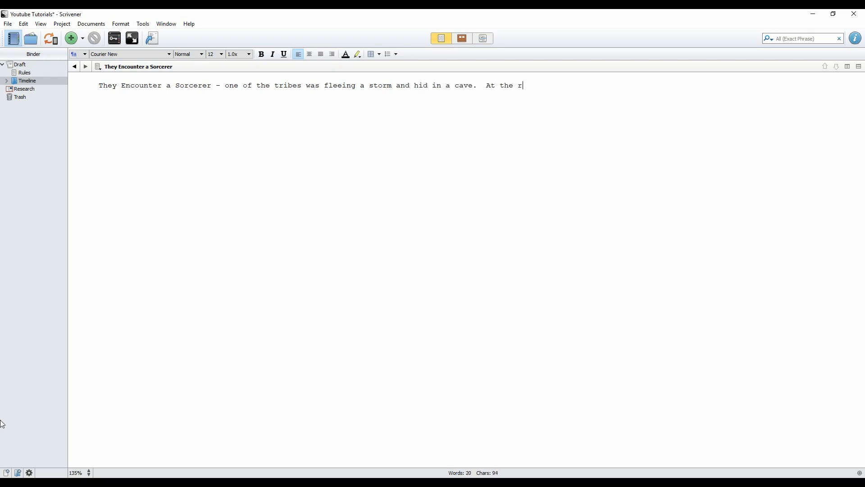
text(ear of the cave, they found advanc)
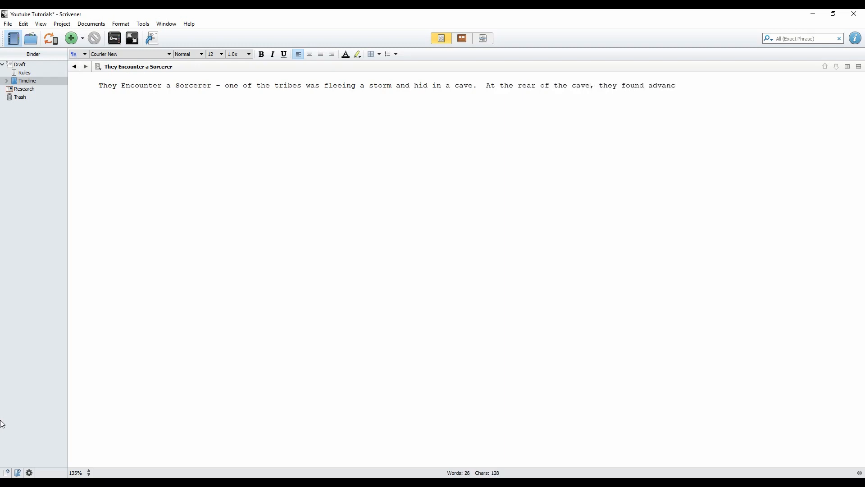
text(ed tunnels)
Step: Continue the text with "And they led to a laboratory where they found an aging sorcerer who told them he wanted to teach them his arts."
text(Anfd)
key(BackSpace)
key(BackSpace)
text(d they led to a laboratory where)
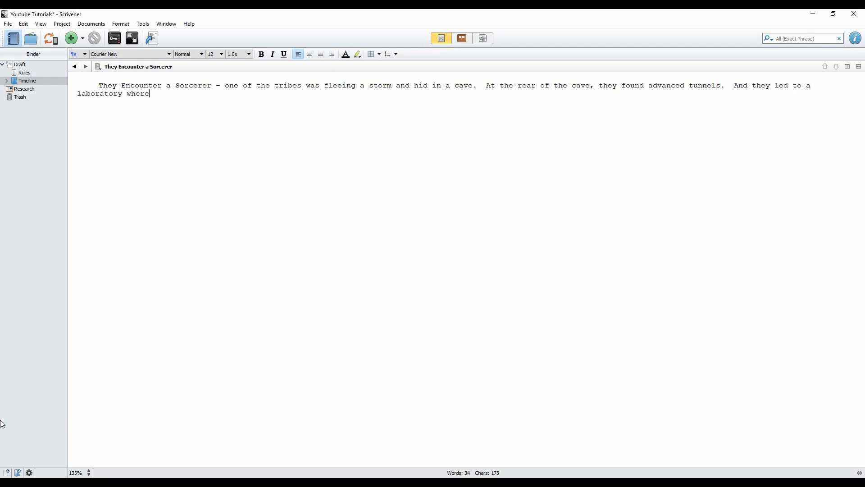
text( they found an aging sorcerer who told )
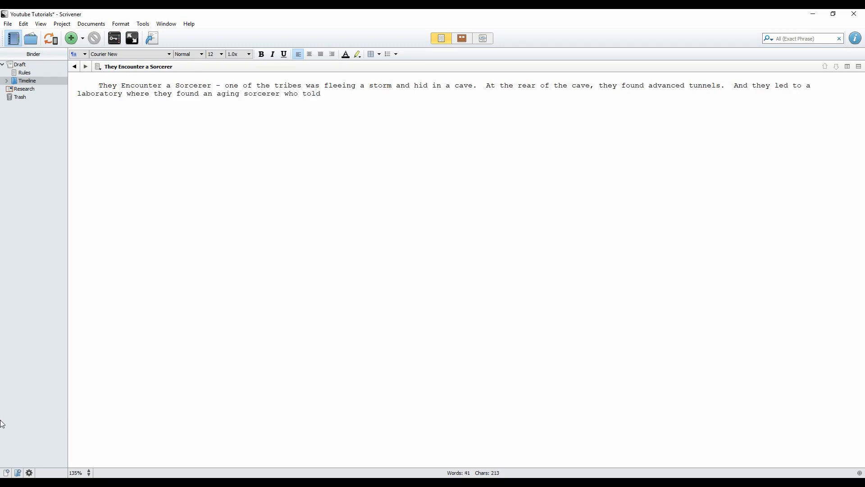
text(them he wanted to teach them his)
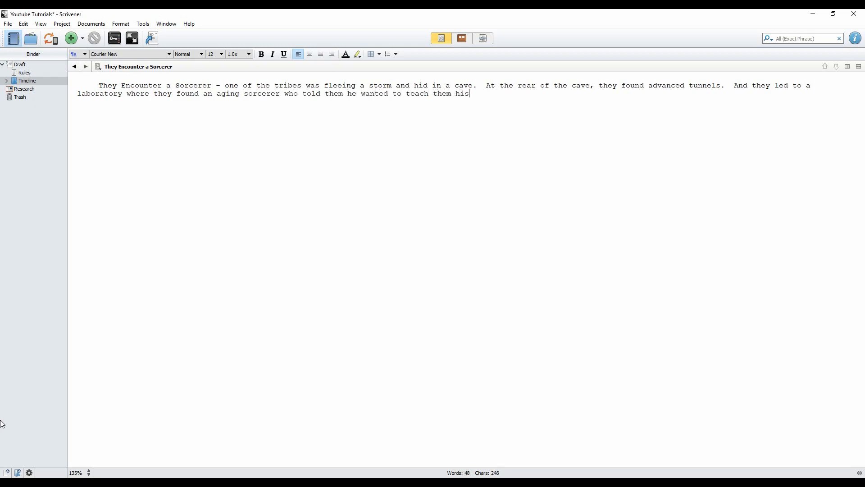
text( arts.)
Step: Add a third text document titled "Origin of the Sorcerer" to the Timeline folder
click(36, 83)
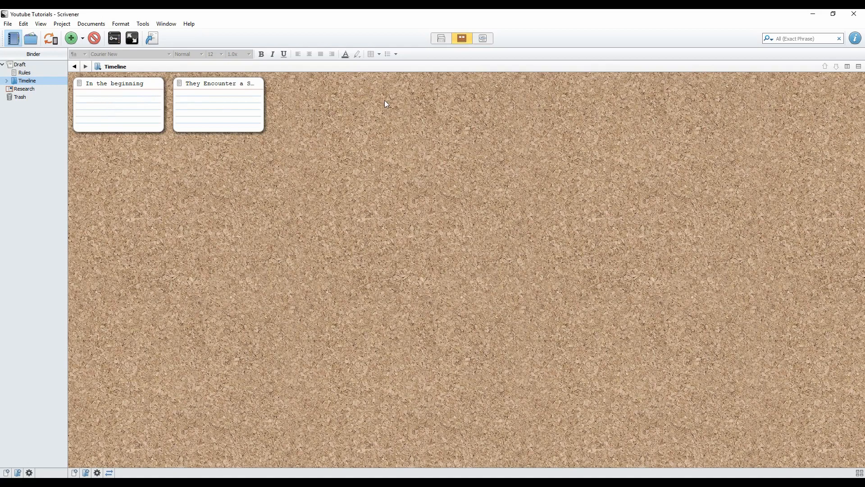
right_click(322, 94)
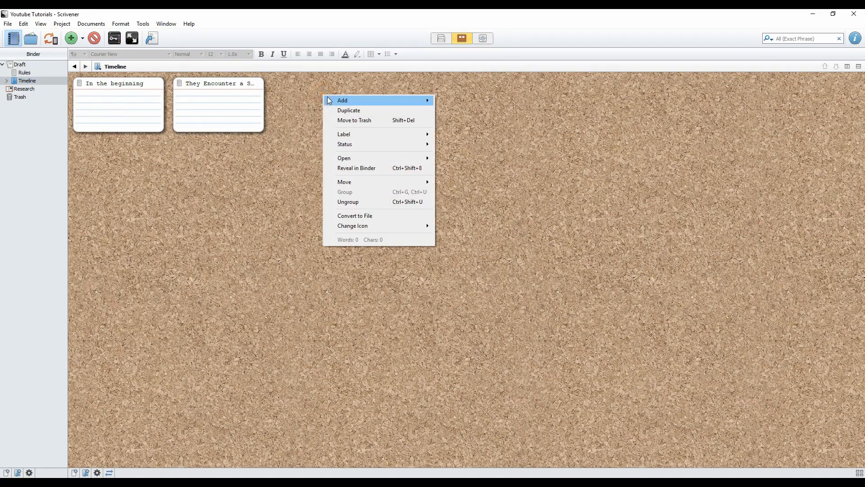
mouse_move(406, 100)
click(458, 101)
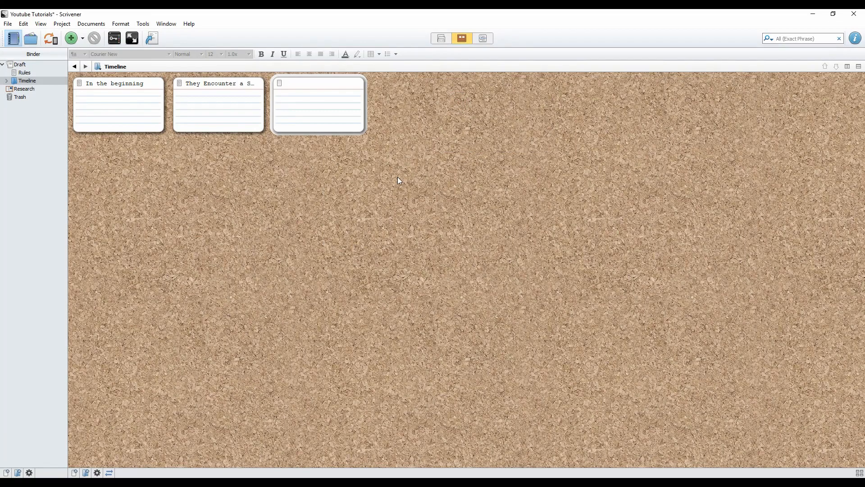
text(Origin of the Sorcerer)
click(415, 127)
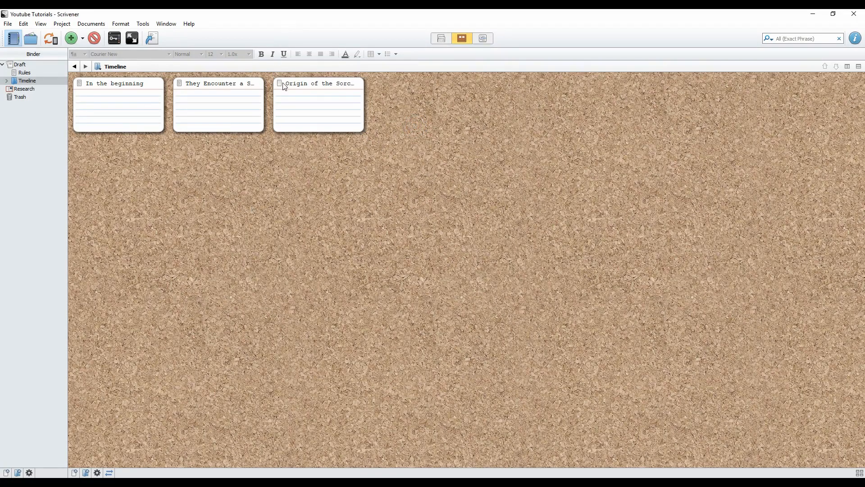
Step: Copy the "Origin of the Sorcerer" title, open that document and paste it as the opening text, followed by a dash
double_click(326, 83)
key(ctrl+c)
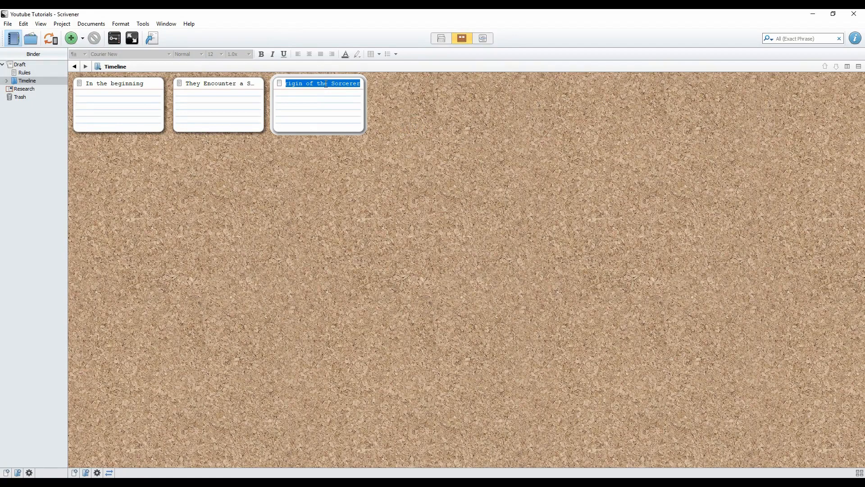
double_click(279, 84)
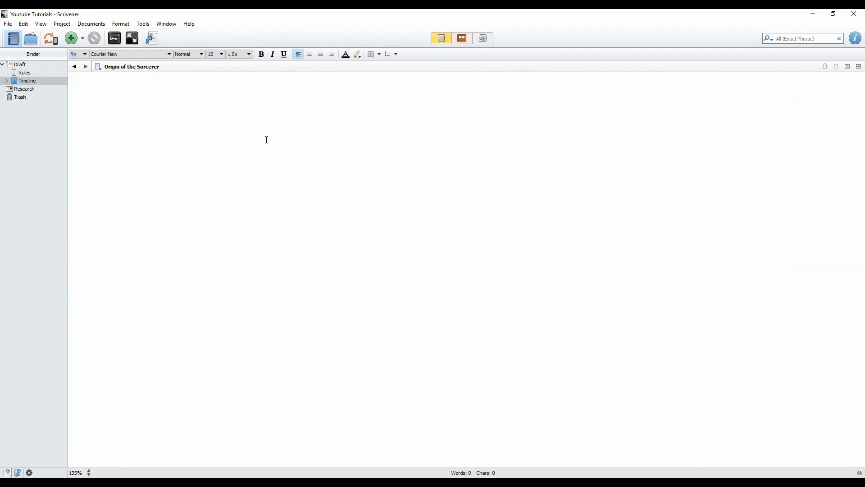
key(ctrl+v)
text(- )
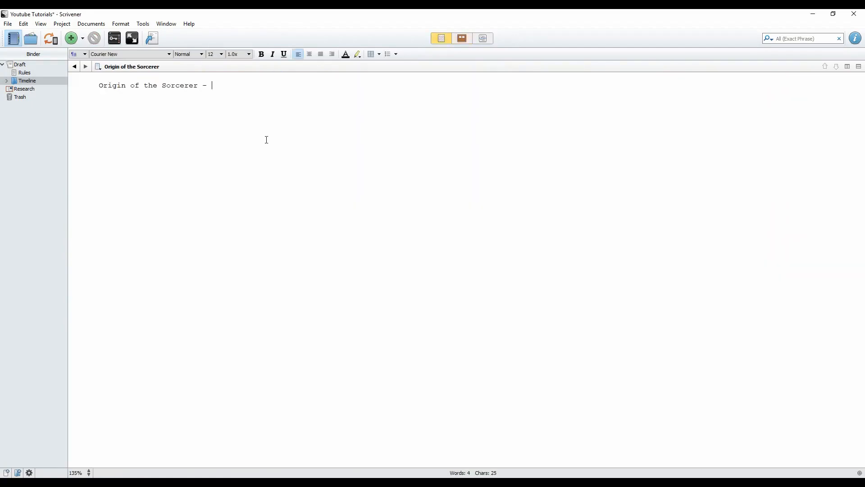
Step: Continue the text with "the Sorcerer is a historian, the last survivor of a previous evolution of humans. And farklewart is a long forgotten colony"
text(the Sorcerer is a historian, the )
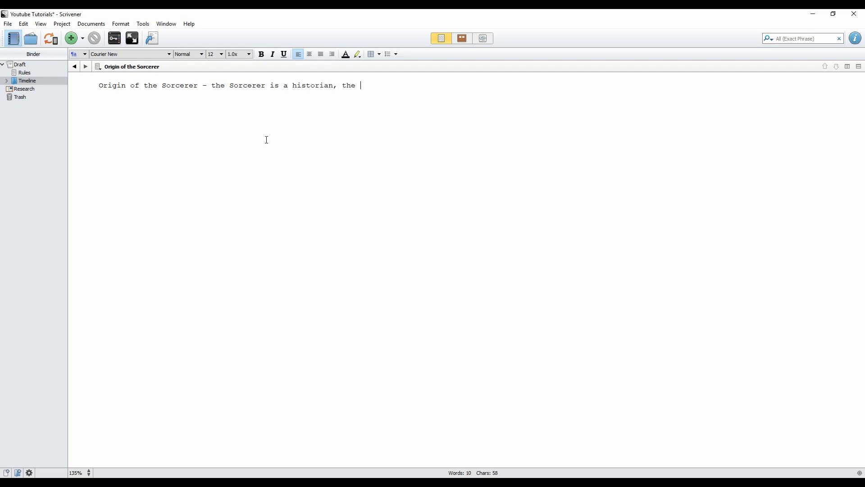
text(last survivor of a)
text(previous evolu)
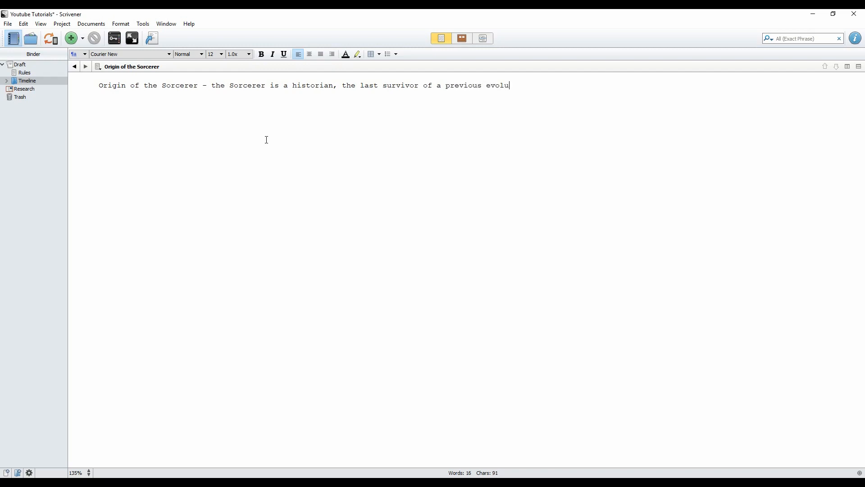
text(tion of humans.  And farklewart )
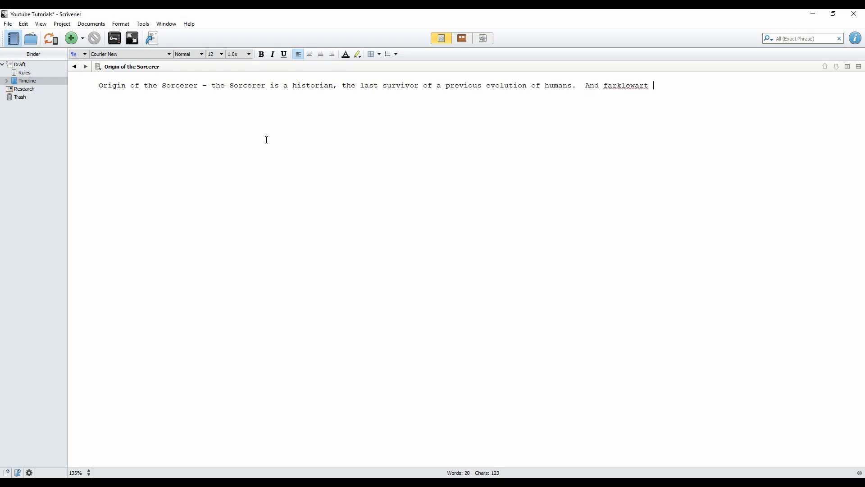
text(is a long forgotten colony)
Step: End the colony sentence with a period and add "The EVOs are a dying race. Humans from Farklewart"
text(.  The EVOS)
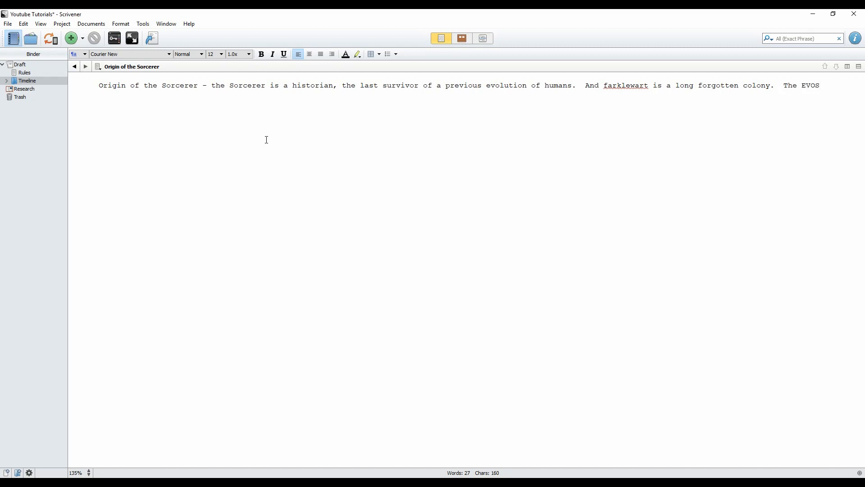
key(BackSpace)
text(s are a dy)
text(ing race)
text(.)
text(Humans for)
text(om Farklewa)
text(rt)
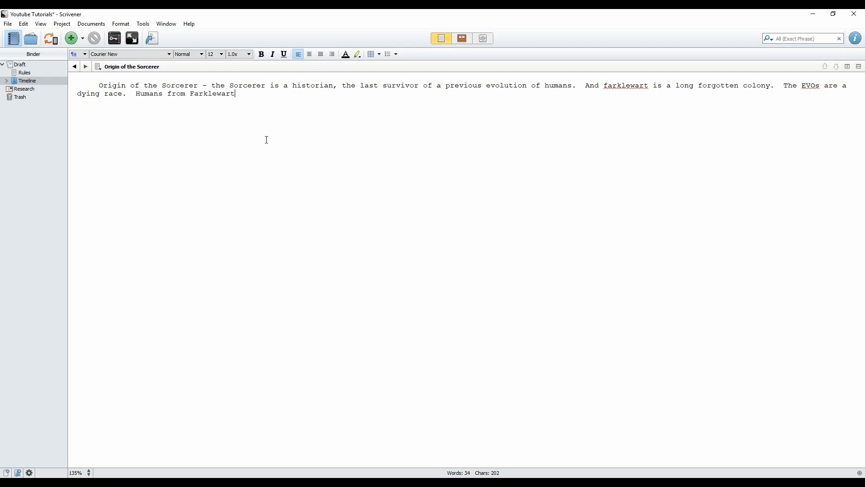
Step: Continue with "have not evolved in the same direction, and thus are not likely to encounter the genetic plague that is wiping out the EVOs. The sorcerrer"
text( have not evolved in the same )
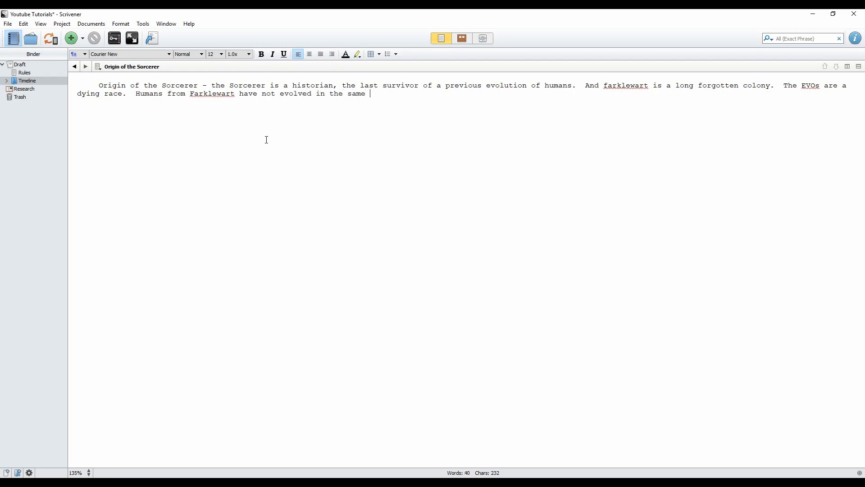
text(direction, and thus are not likely to encounter)
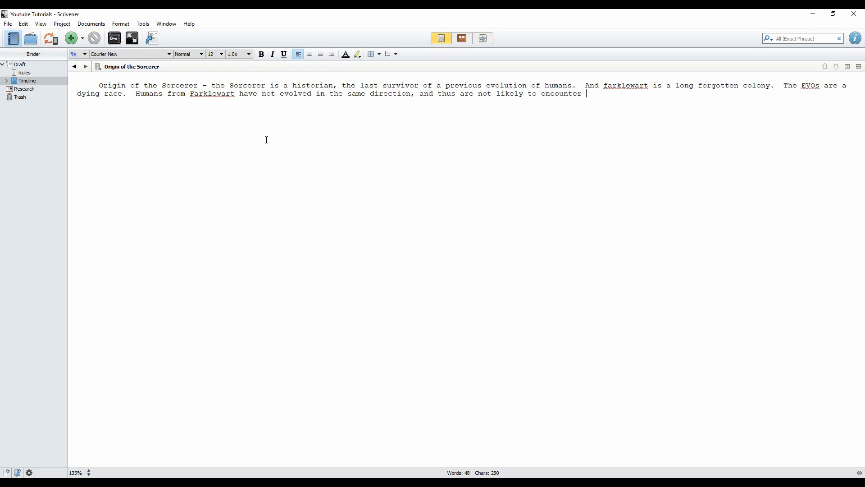
text( the genetic plague that is wipin)
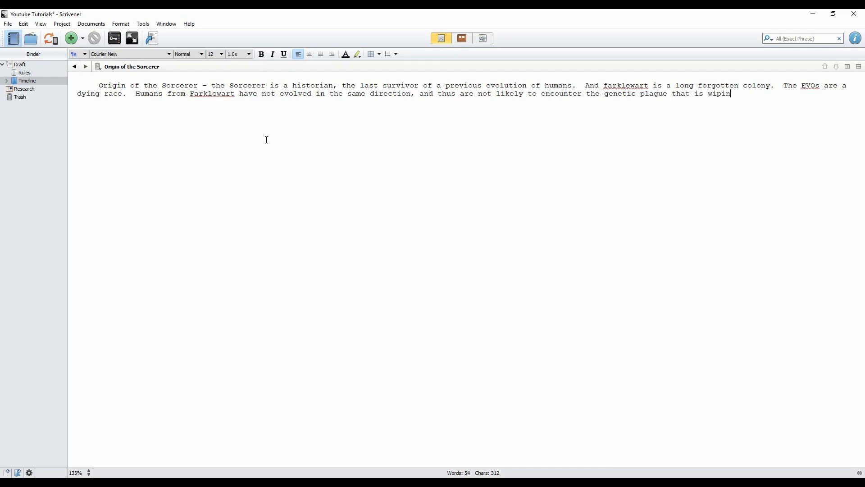
text(g out the EVOs.  The sorcerrer)
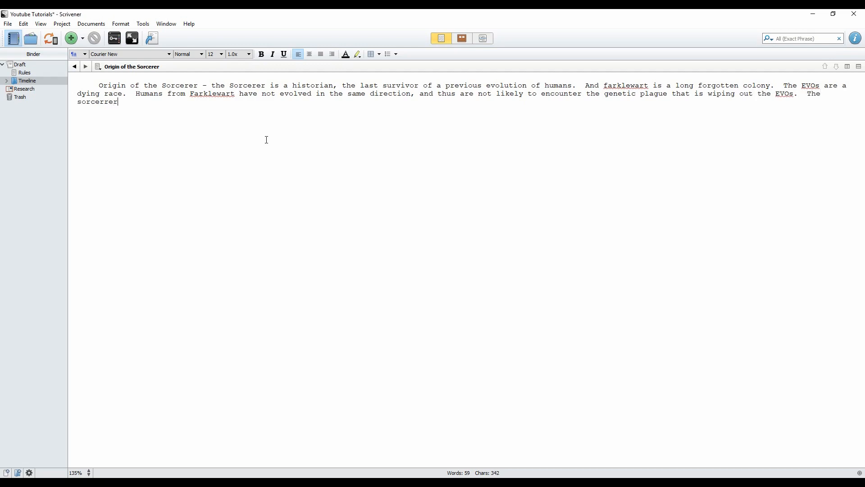
Step: Correct "sorcerrer" to "sorcerer" and continue with "will speed their evolution through sorcery so they are capable of magic, and learning."
key(BackSpace)
key(BackSpace)
key(BackSpace)
key(BackSpace)
text(er will speed their evolution through s)
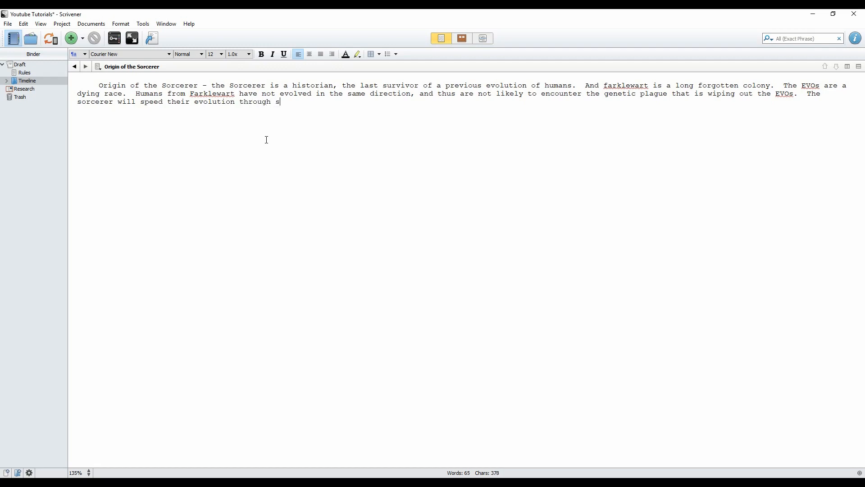
text(orcery)
text(so they c)
key(BackSpace)
text(are capable of magic)
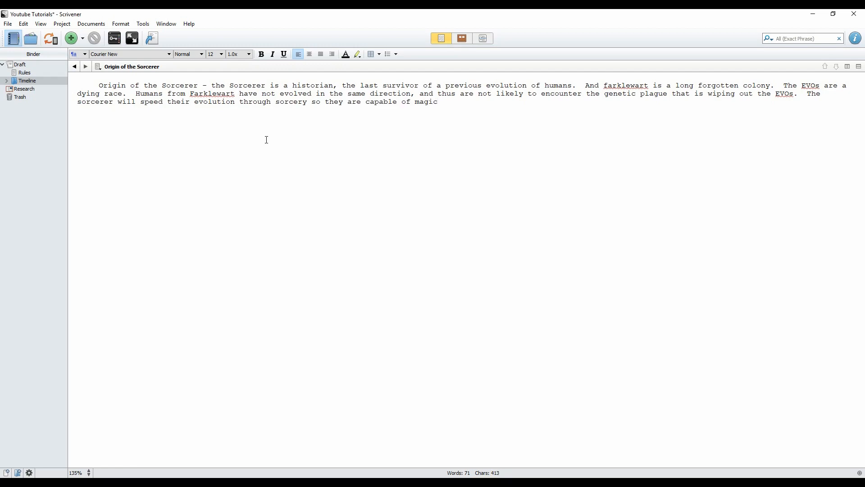
text(, and learning.)
Step: Add a fourth text document titled "There are Ruins" to the Timeline folder
click(49, 80)
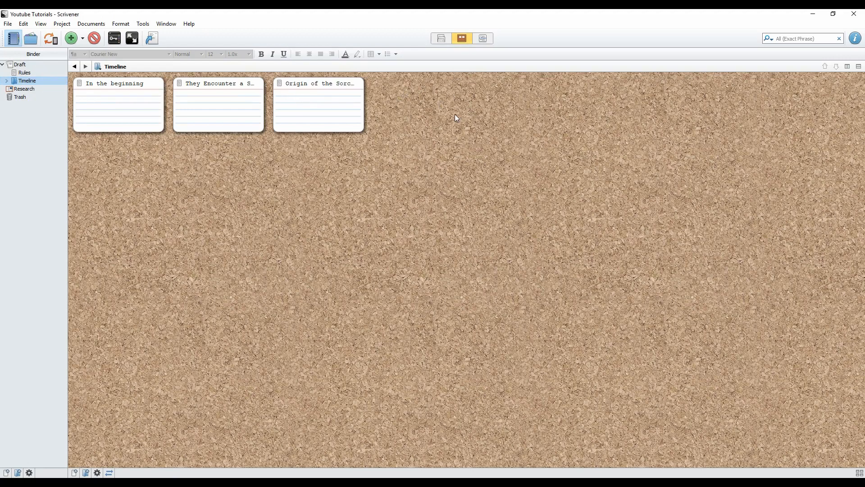
right_click(486, 98)
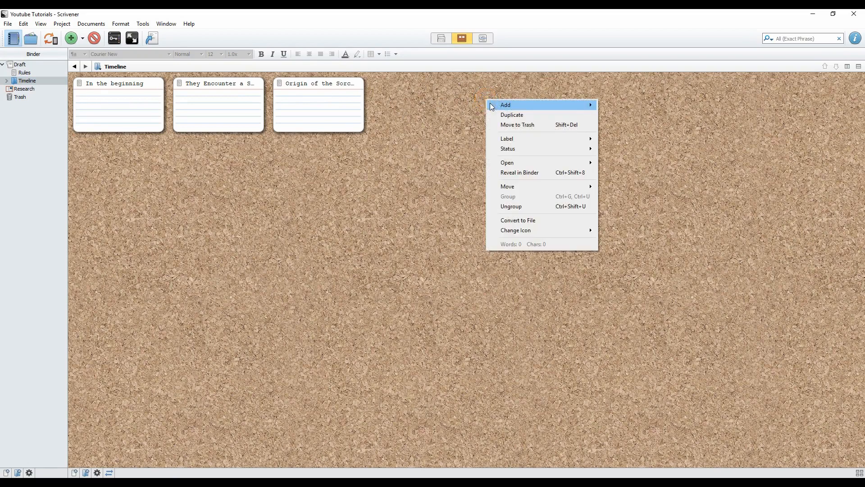
mouse_move(491, 103)
click(617, 106)
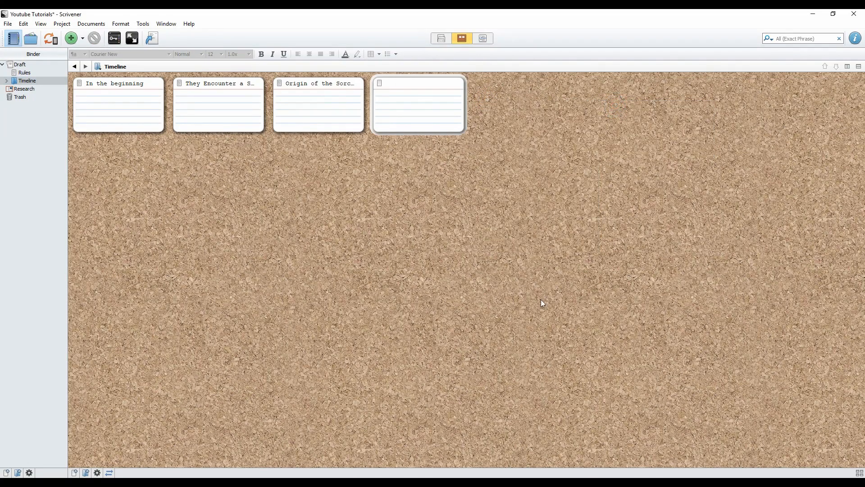
text(There are Ruins)
Step: Copy the "There are Ruins" title, open that document and paste it as the opening text
key(ctrl+a)
key(ctrl+c)
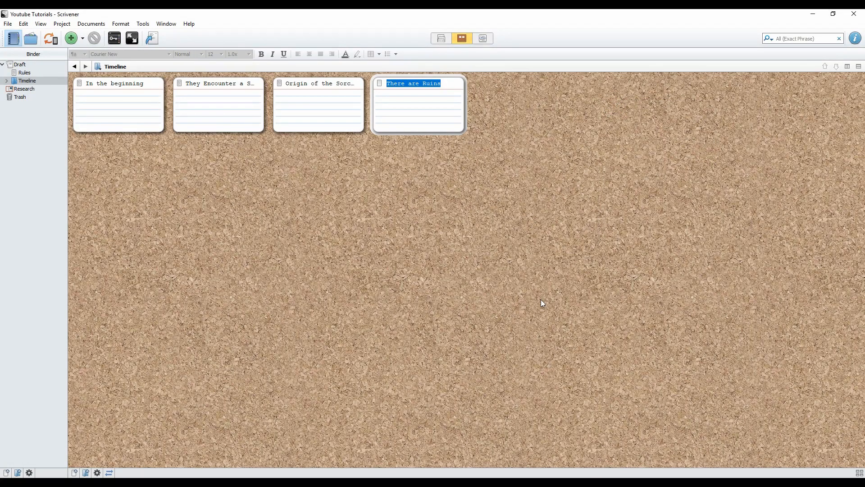
double_click(380, 81)
key(ctrl+v)
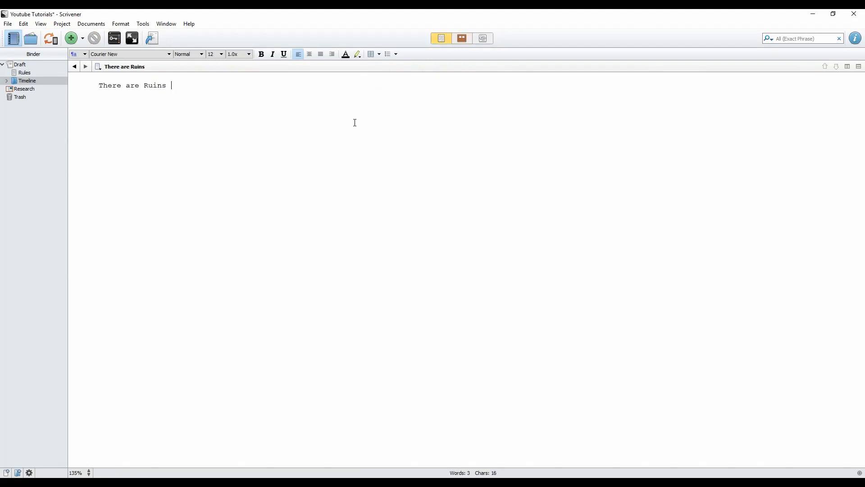
Step: Continue the text with "on the planet, abandoned cities and the ruins of lost fortifications and citadels from when the EVOs originally arrived."
text(on the planet, abandoned cities and the r)
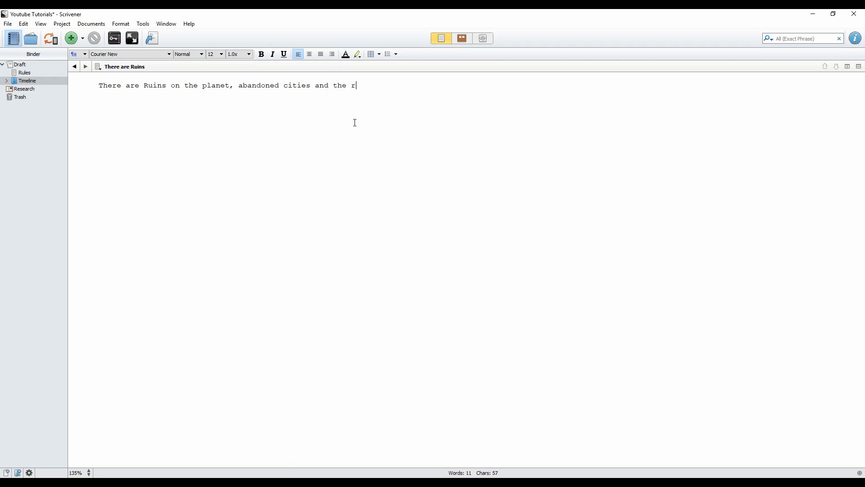
text(uins of lost fortifications and)
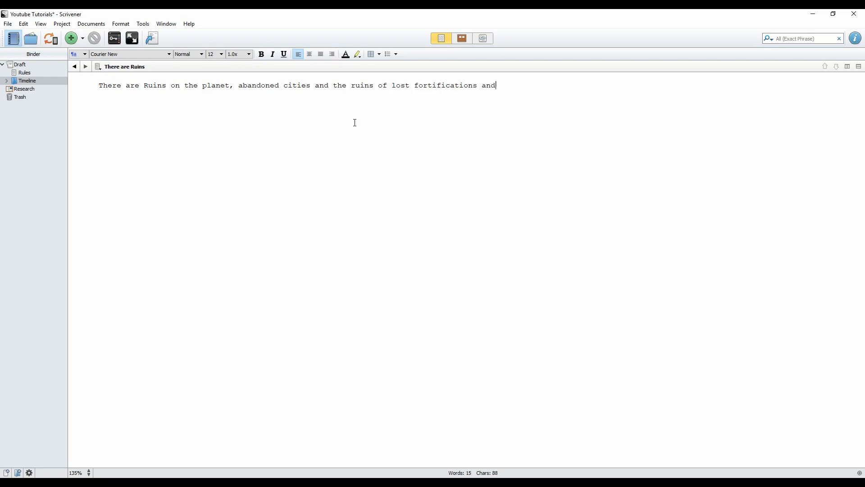
text( citadels from when the EV)
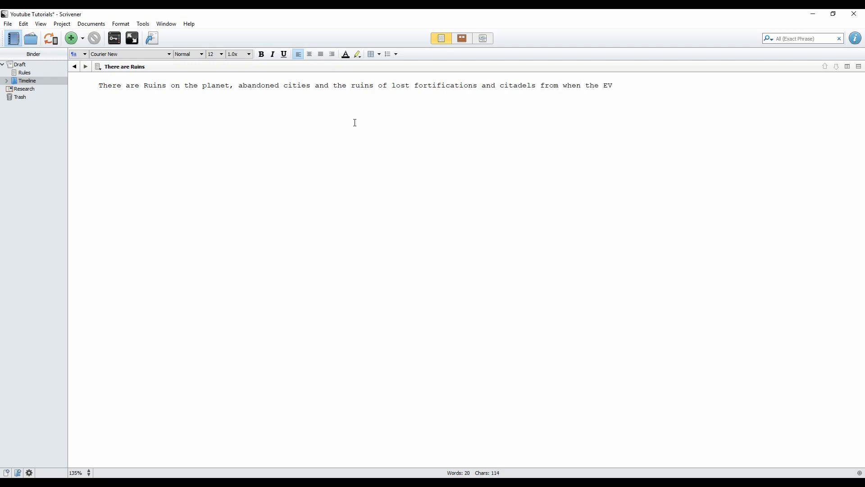
text(Os originally arrived.)
Step: Add the sentences "And when they left, they fell into disrepair. Most of the rest of the planet is rural."
text(And when they)
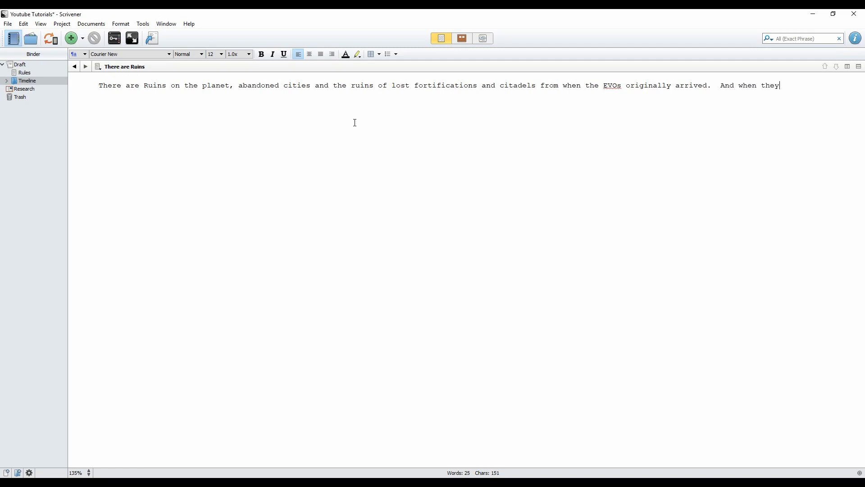
text( left, they fell into disrepair.)
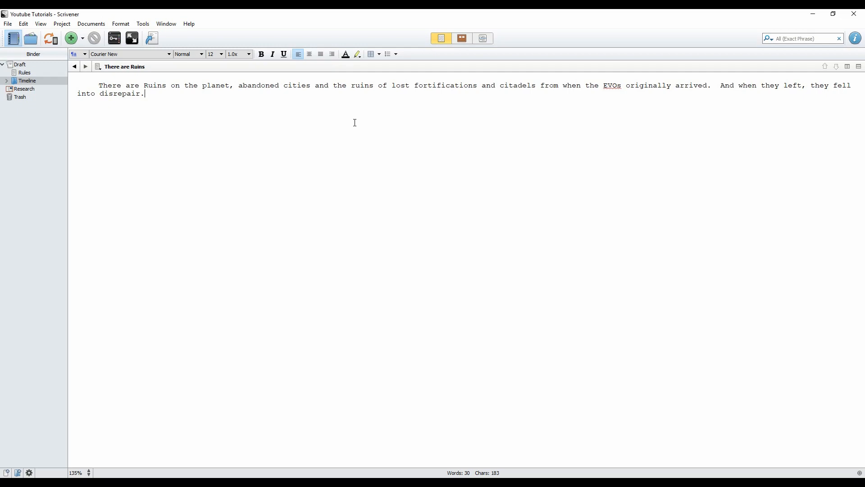
text(Most of the rest of the pla)
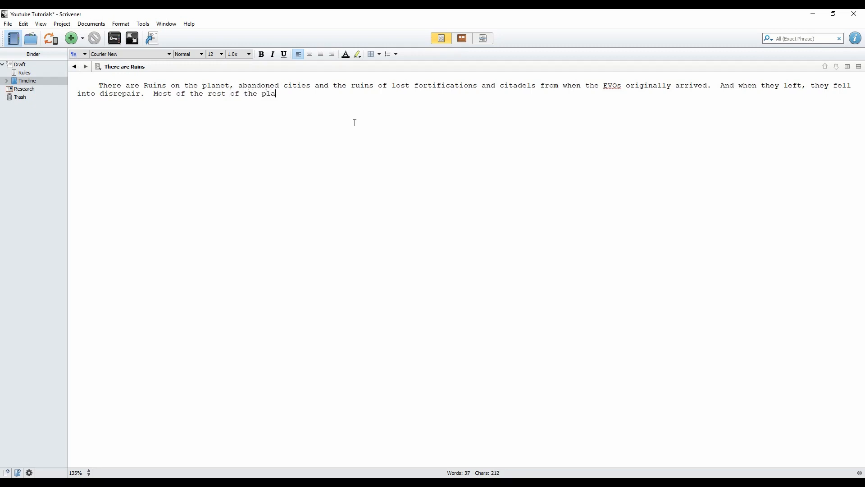
text(net is rural.)
Step: Move the "There are Ruins" card in the Timeline folder between "In the beginning" and "They Encounter a Sorcerer"
click(29, 83)
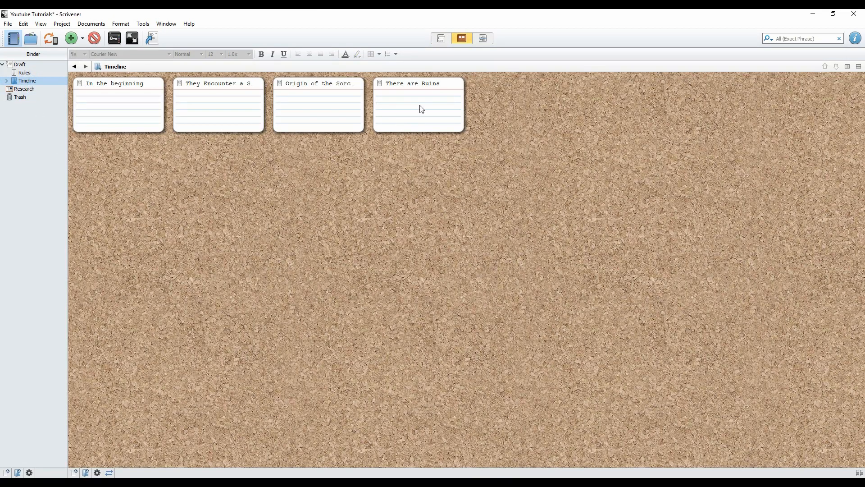
drag(421, 109, 169, 117)
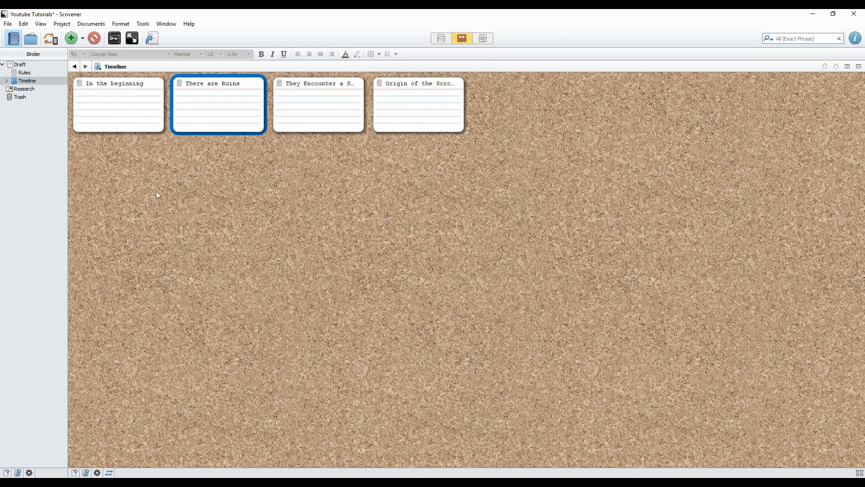
click(411, 100)
click(301, 102)
click(194, 112)
click(102, 126)
click(523, 117)
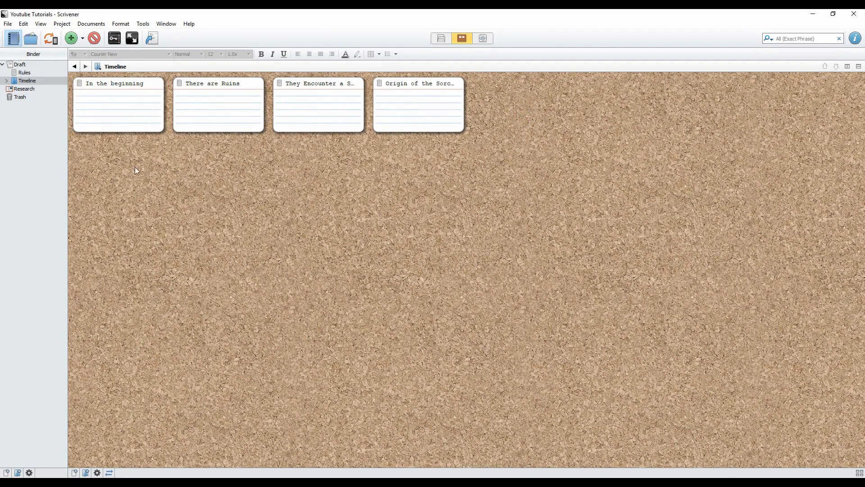
Step: Review the four Timeline documents in order, opening each from "In the beginning" to "Origin of the Sorcerer" to read its text
click(220, 99)
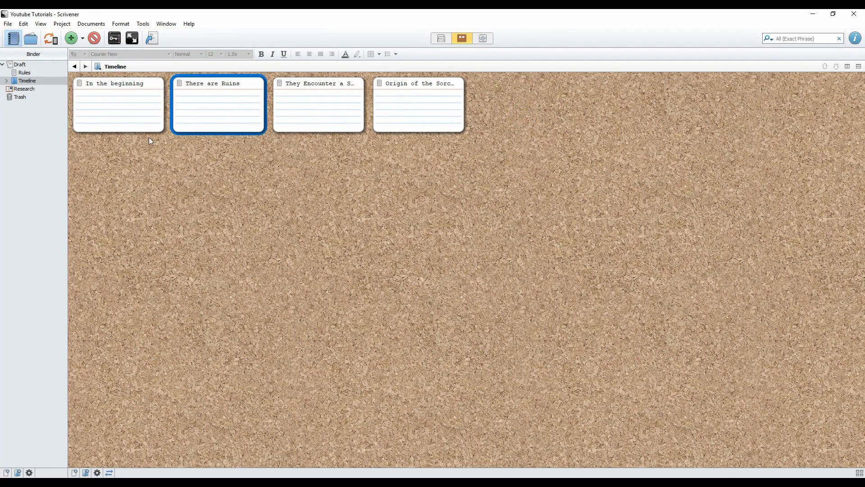
click(322, 102)
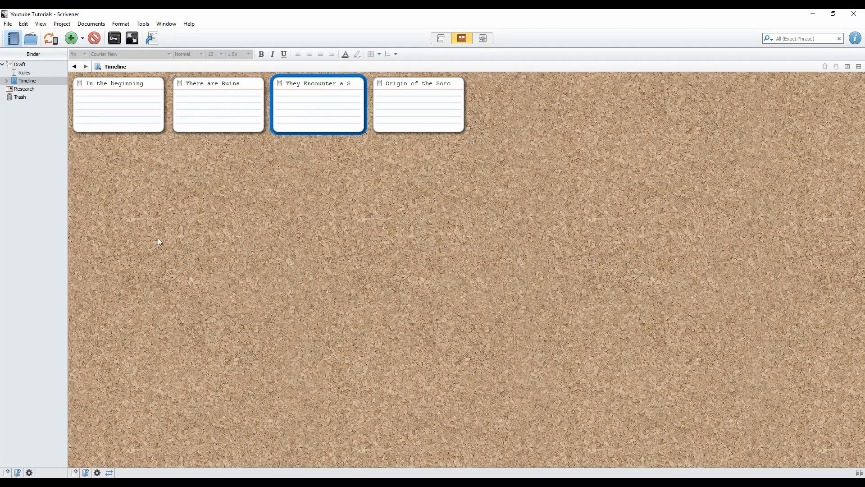
click(415, 89)
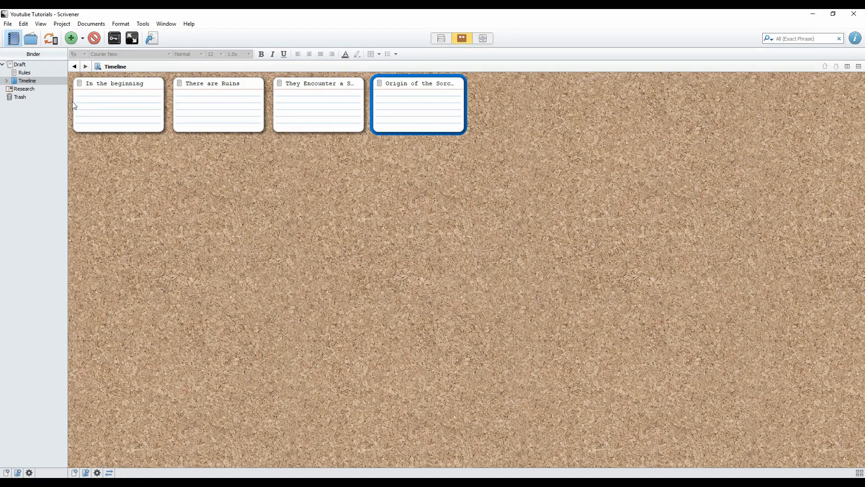
double_click(81, 82)
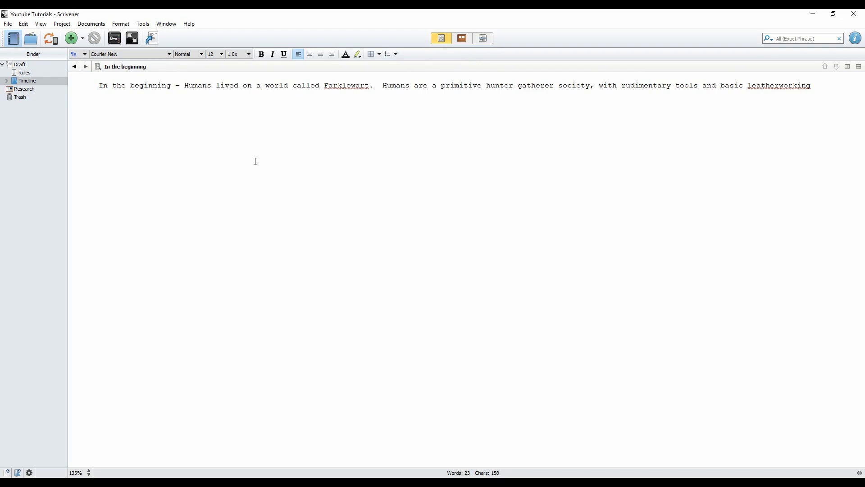
click(27, 81)
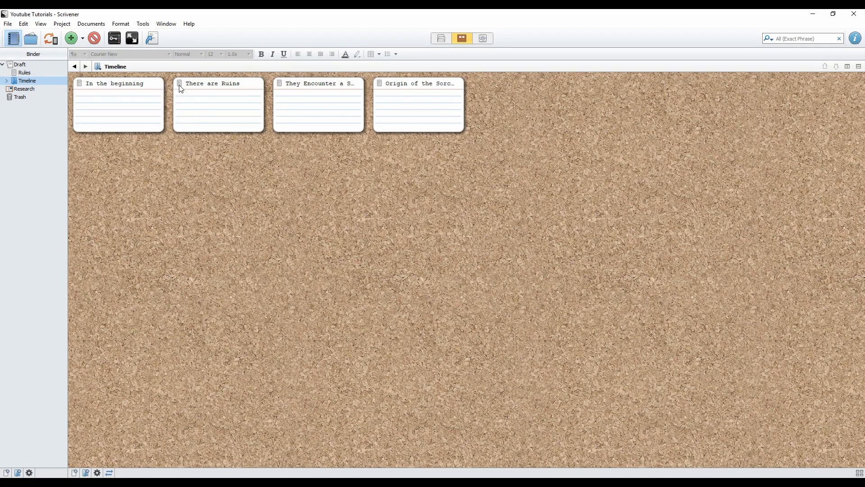
double_click(180, 84)
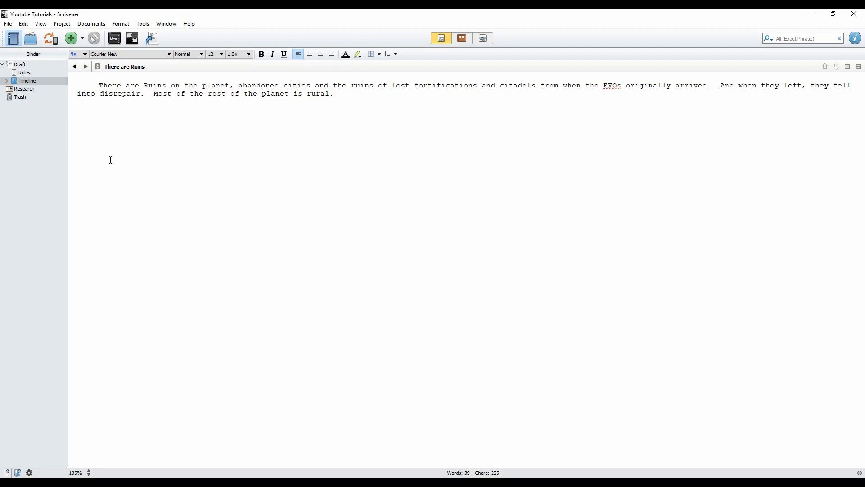
click(37, 81)
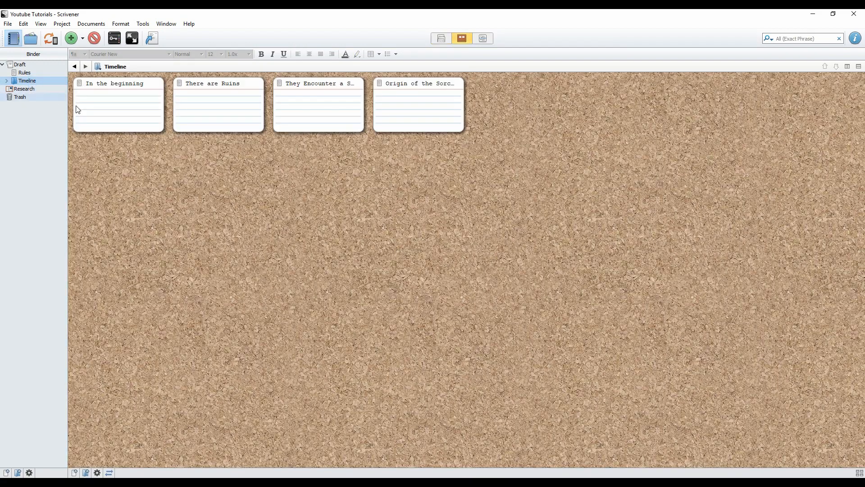
double_click(280, 81)
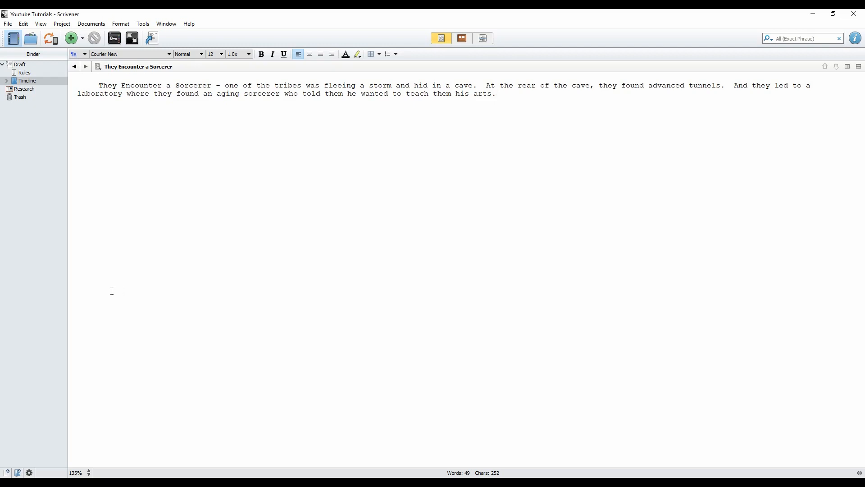
click(32, 81)
click(378, 83)
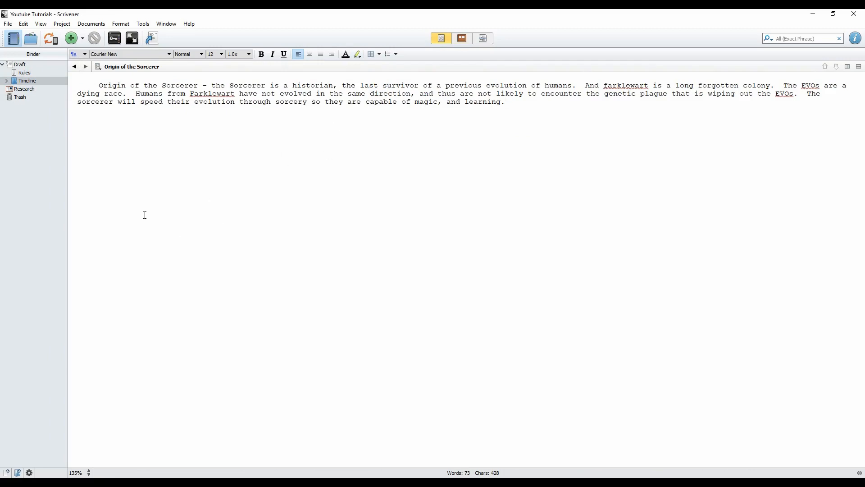
click(27, 82)
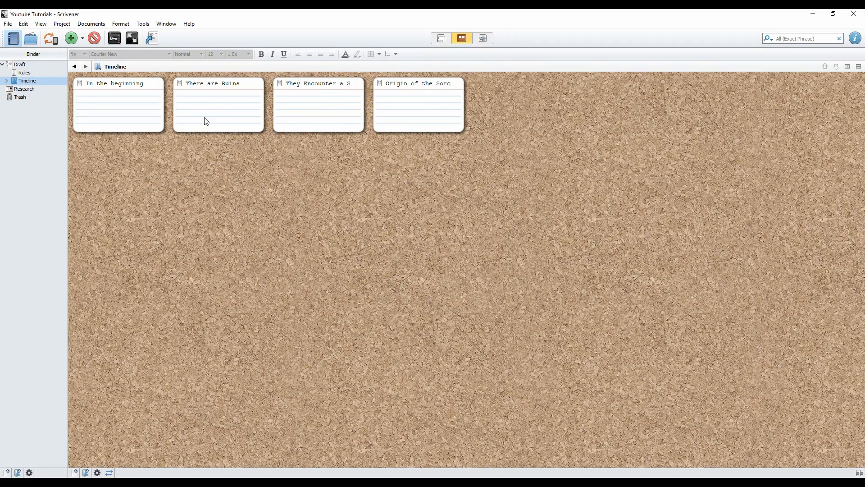
Step: Reopen the "There are Ruins" document to check its text and return to the Timeline corkboard
double_click(183, 88)
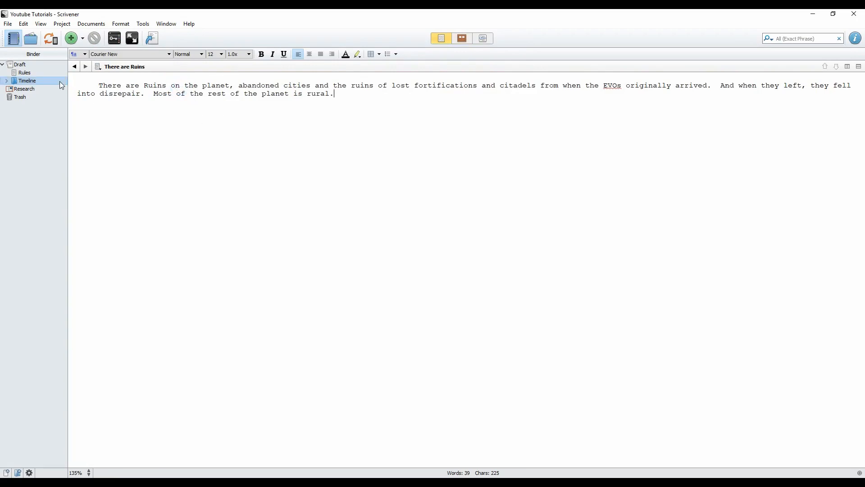
click(59, 81)
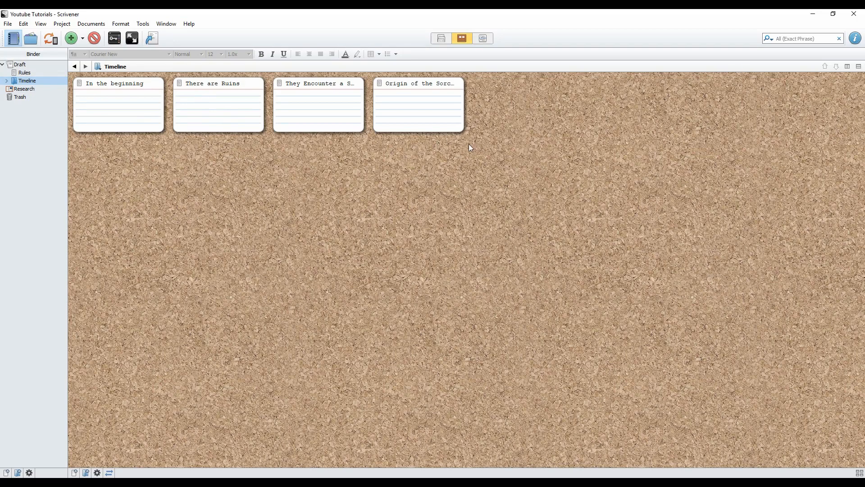
click(680, 102)
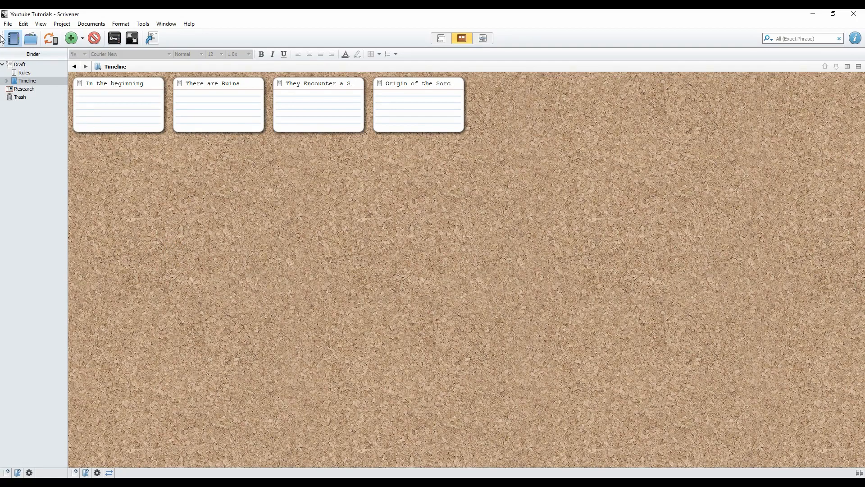
Step: Open the expanded Compile settings and exclude the Timeline folder item from the compiled contents, keeping its four event documents included
click(7, 24)
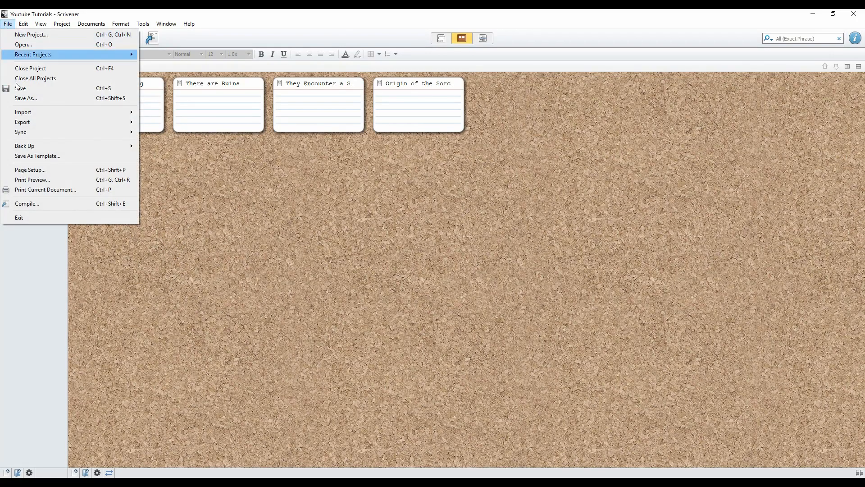
click(37, 204)
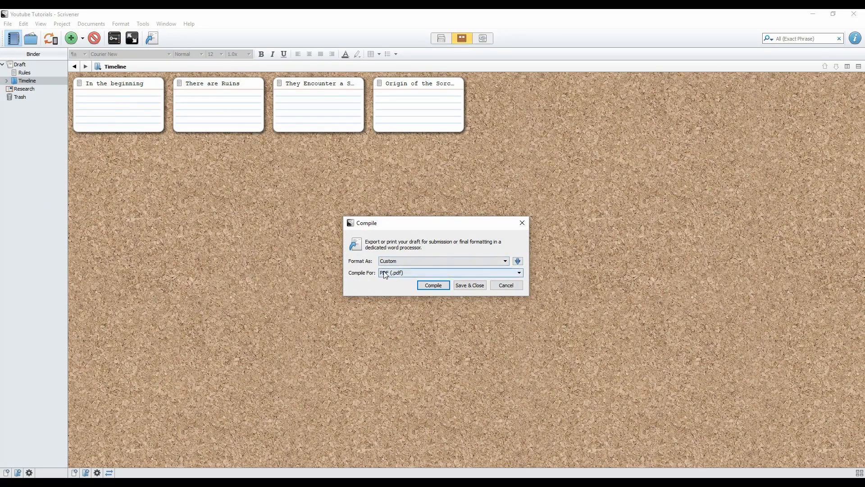
click(517, 261)
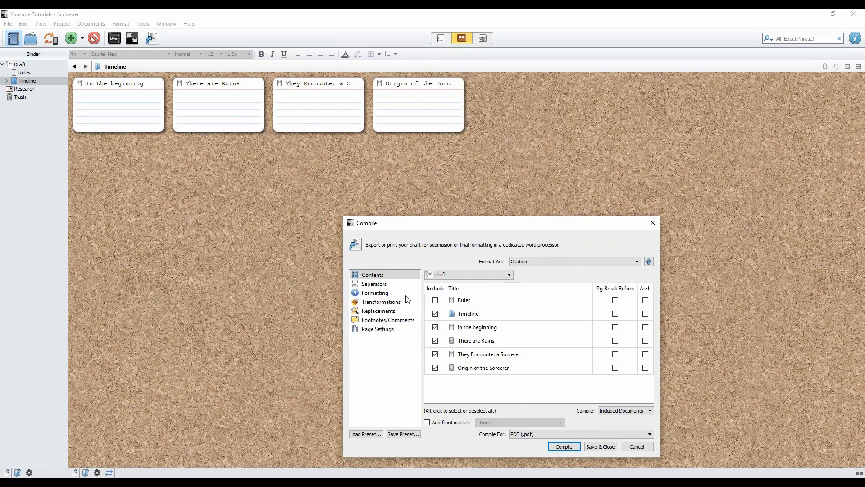
click(436, 314)
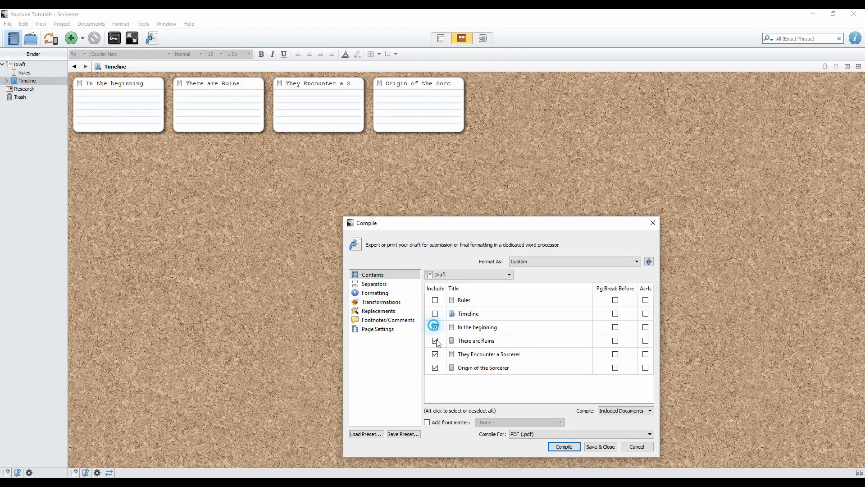
drag(441, 314, 441, 341)
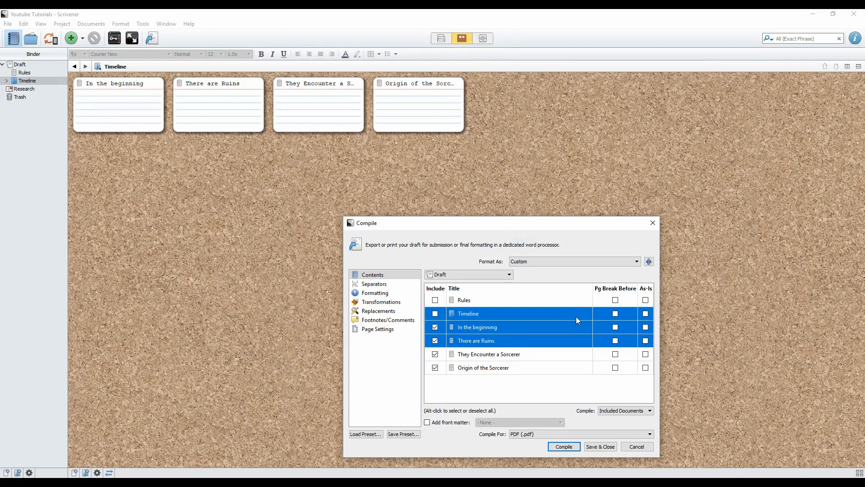
click(434, 313)
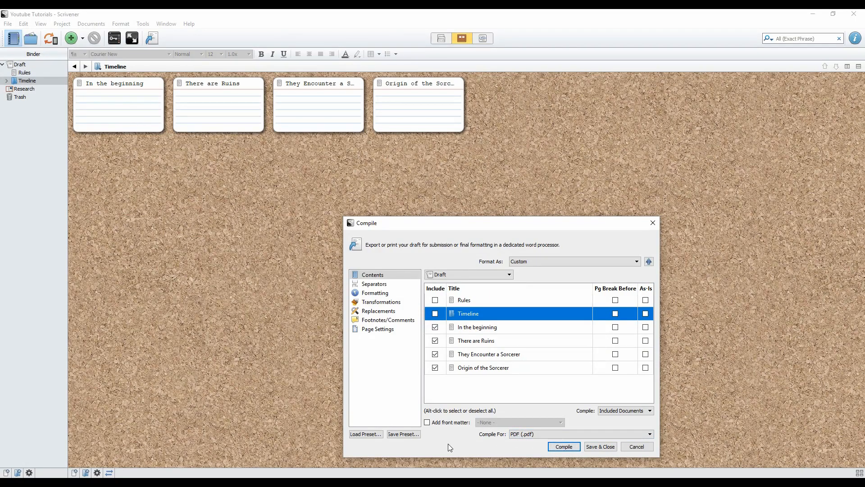
Step: Compile the draft as a PDF, overwriting the existing "compile test" file in the Compile Test folder on the Desktop
click(575, 447)
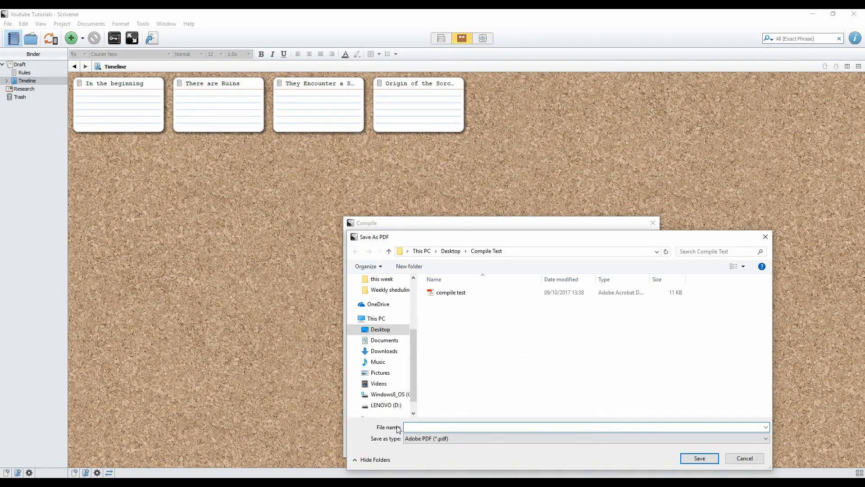
click(443, 297)
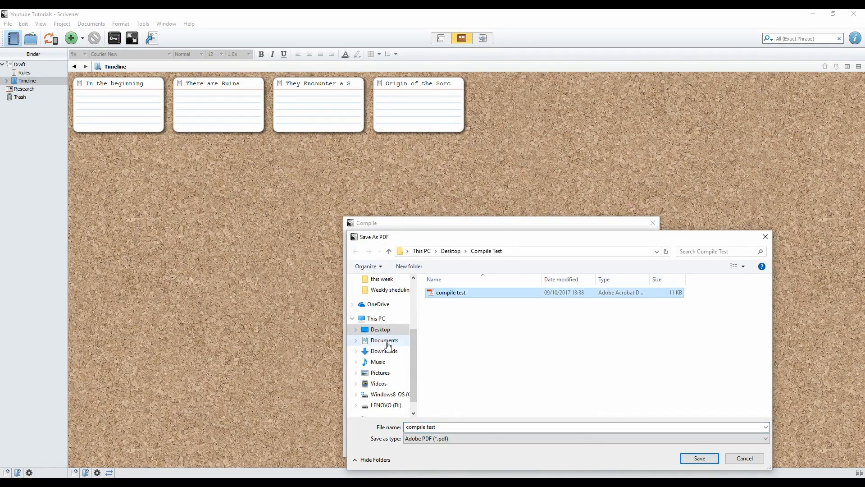
click(699, 458)
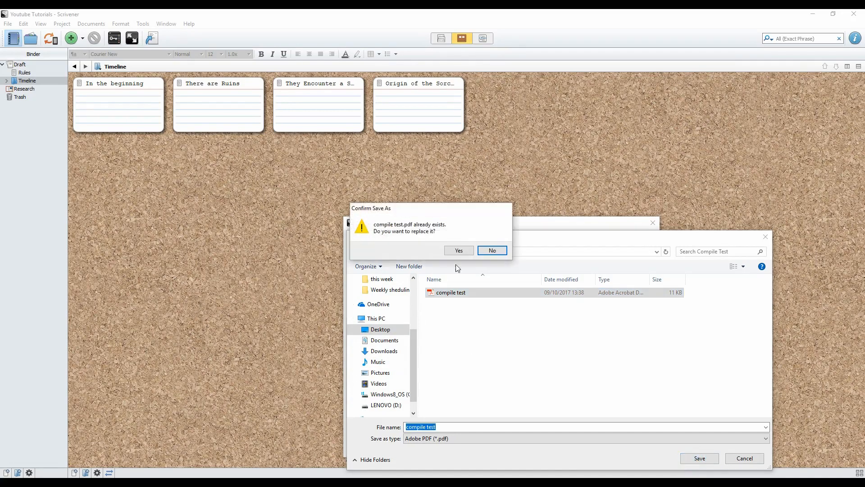
click(465, 251)
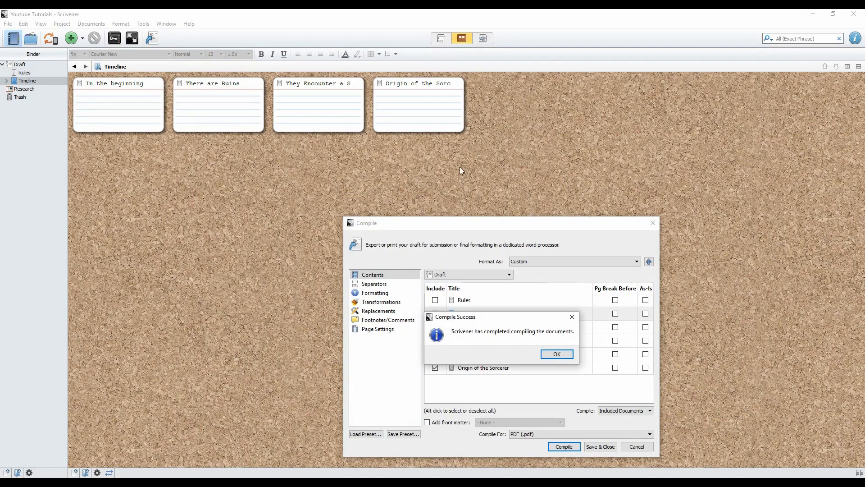
click(557, 355)
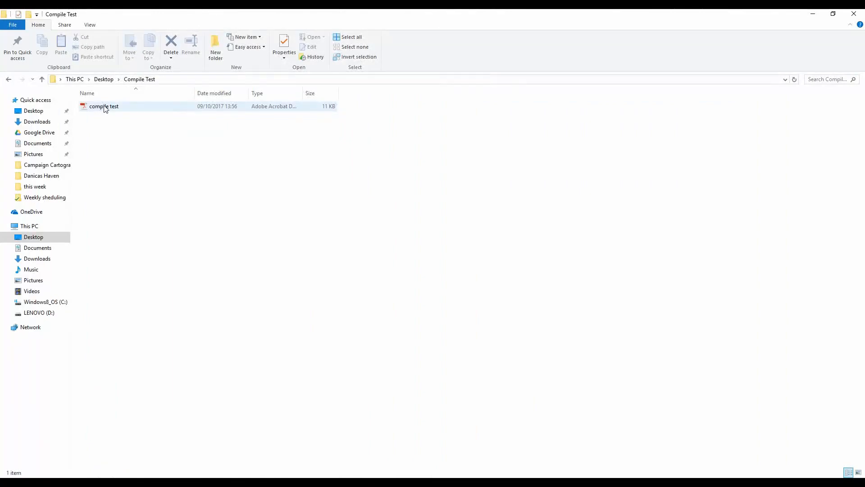
Step: Open the "compile test" PDF from the Compile Test folder in Adobe Acrobat Reader and examine the order of its event paragraphs
double_click(104, 108)
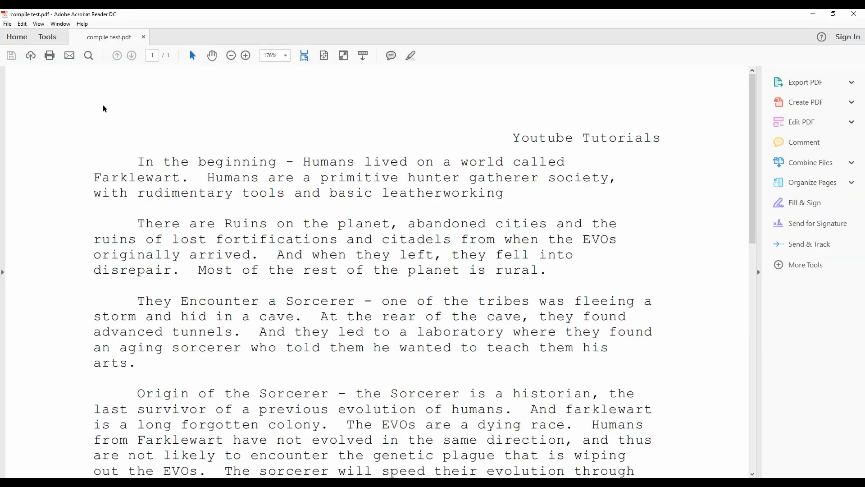
scroll(309, 160, down, 5)
scroll(309, 159, down, 1)
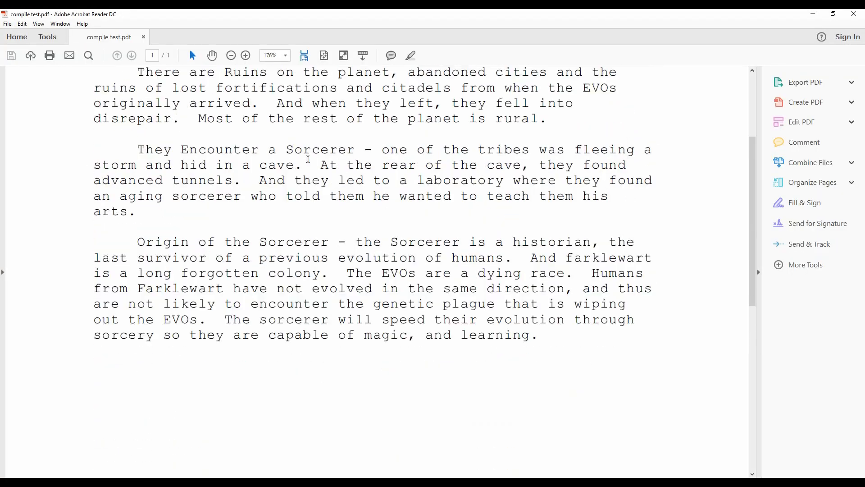
scroll(308, 159, up, 5)
scroll(307, 156, down, 5)
scroll(307, 156, up, 5)
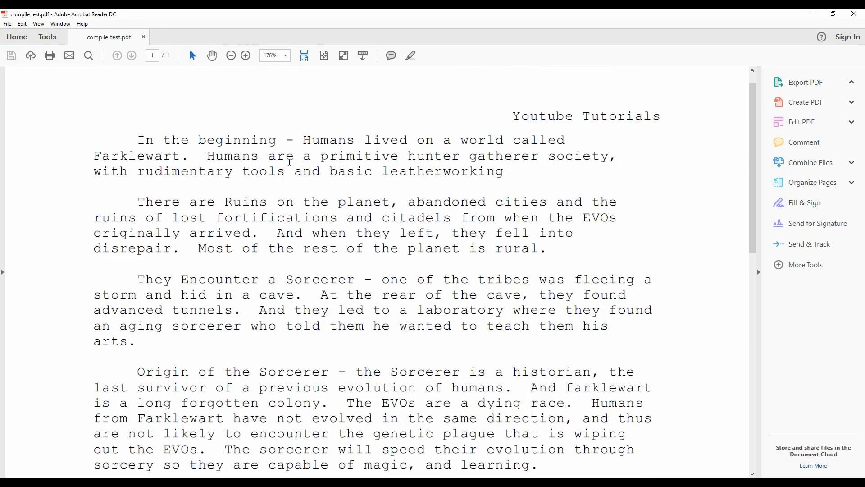
scroll(210, 167, down, 5)
scroll(210, 167, down, 5)
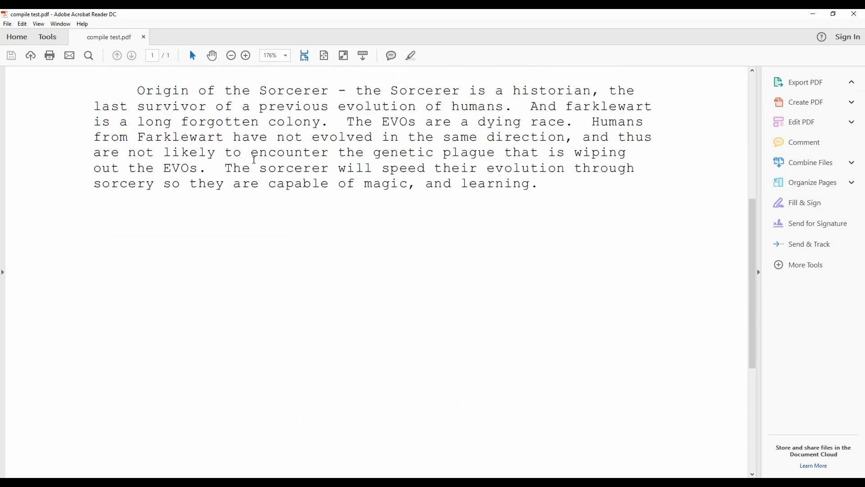
scroll(228, 155, up, 10)
scroll(257, 155, down, 1)
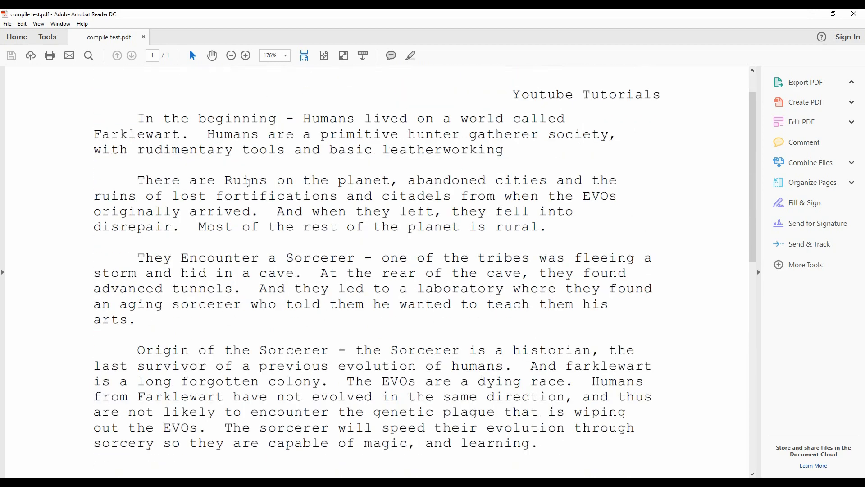